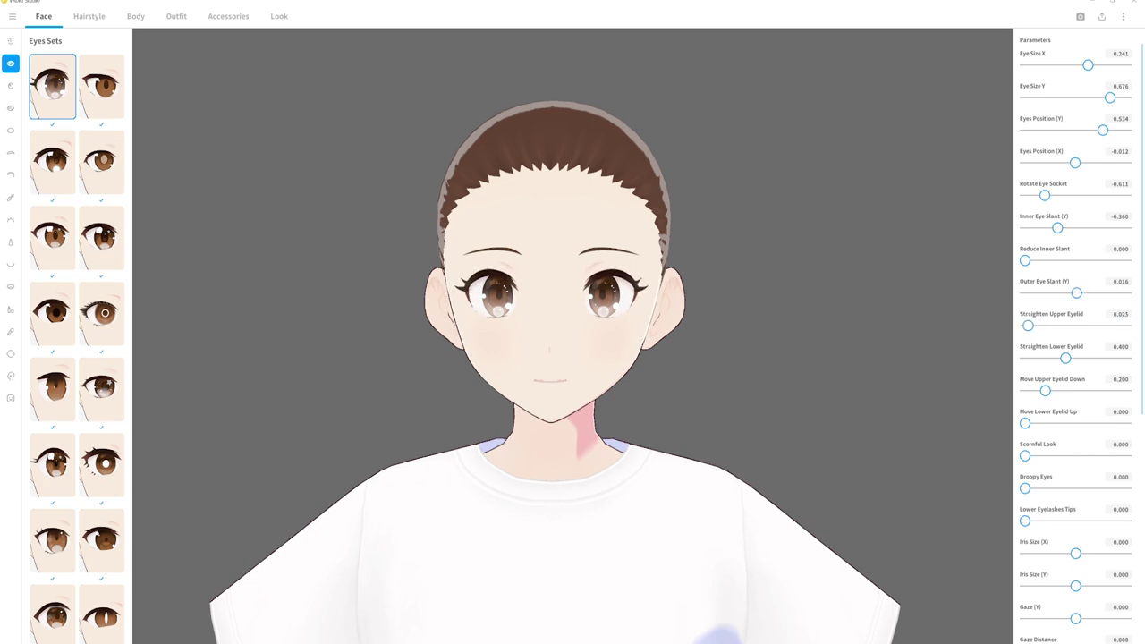
- Adjust the eye set's eyelid shape, with Straighten Lower Eyelid at 0.717 and Move Lower Eyelid Up at 0.573
scroll(1074, 340, "down", 3)
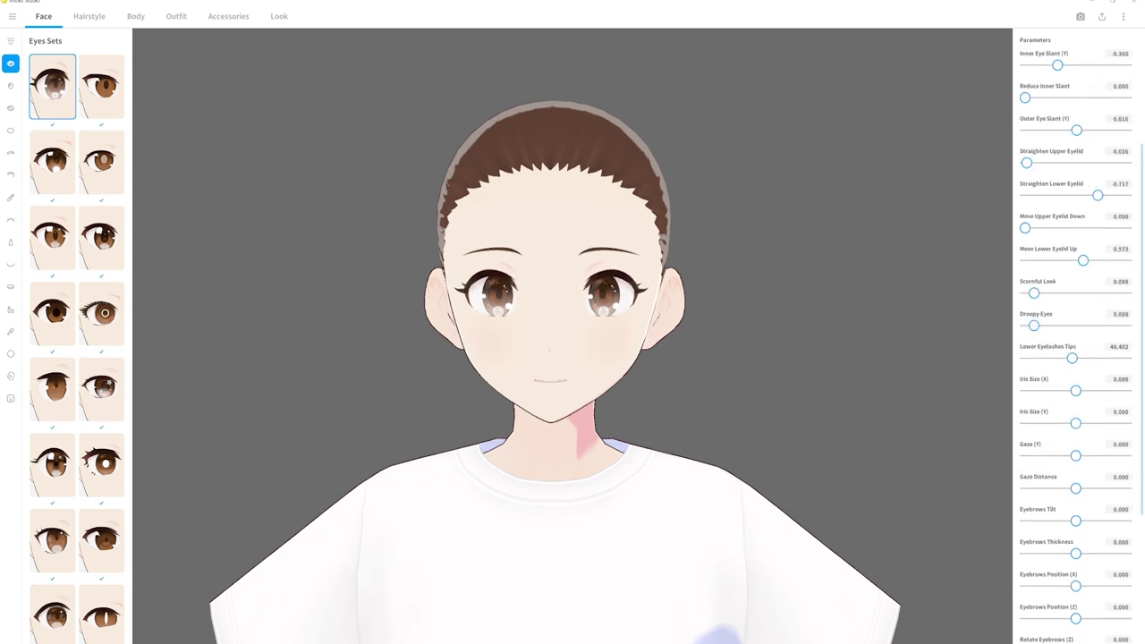
scroll(1074, 340, "down", 2)
scroll(1073, 340, "down", 2)
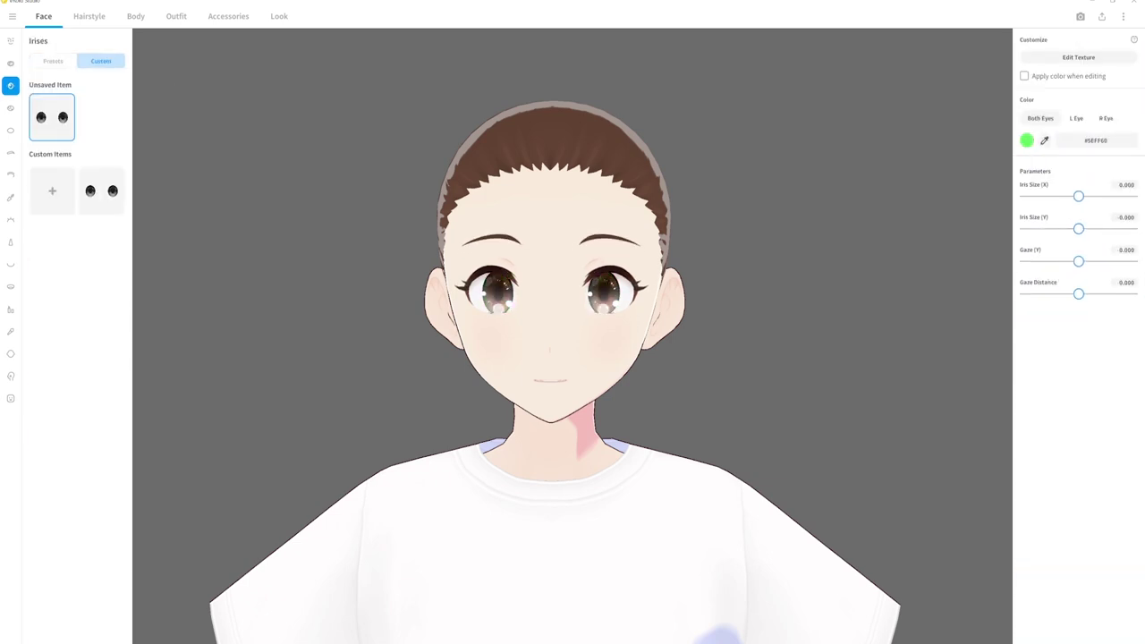
- Replace the iris texture with the green eye layer, delete its Default Design layer and overwrite the irises item
left_click(1077, 56)
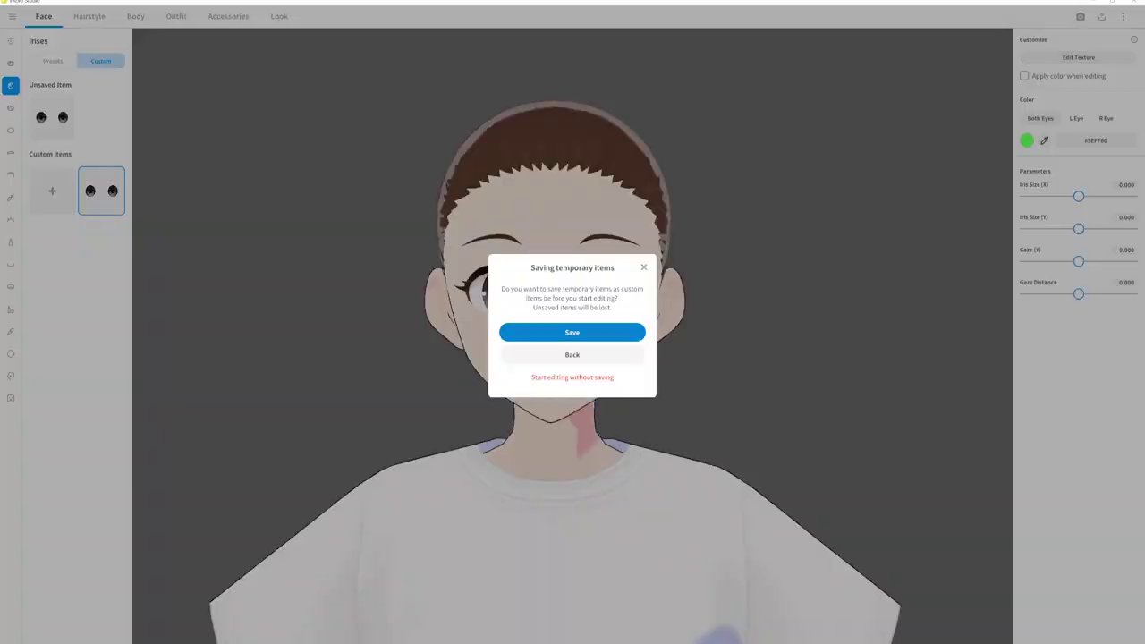
left_click(572, 332)
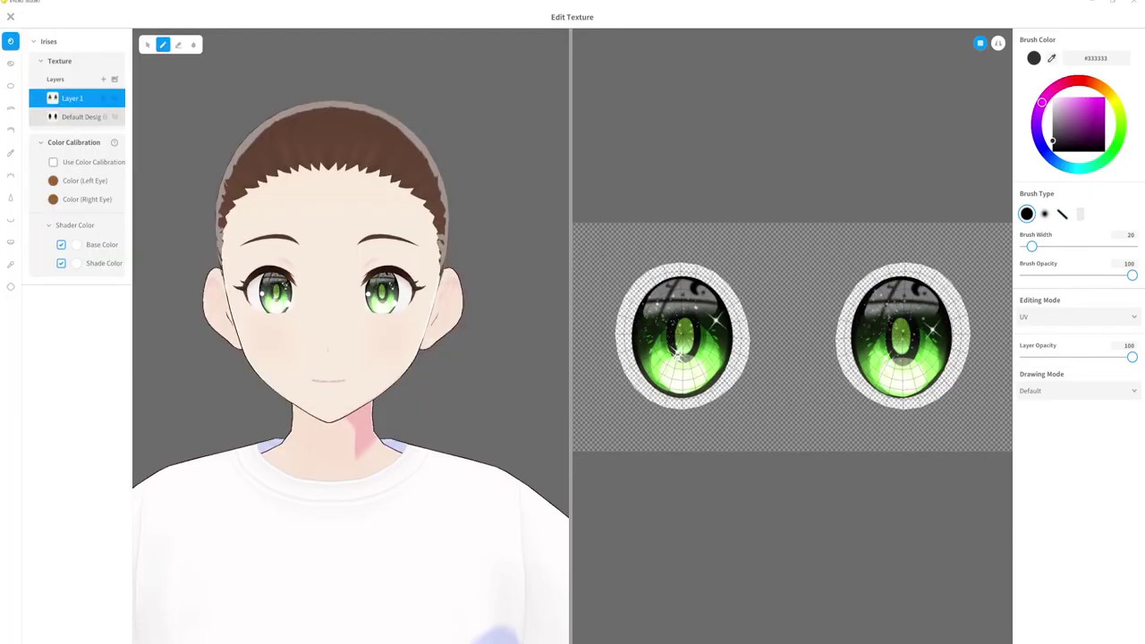
right_click(69, 98)
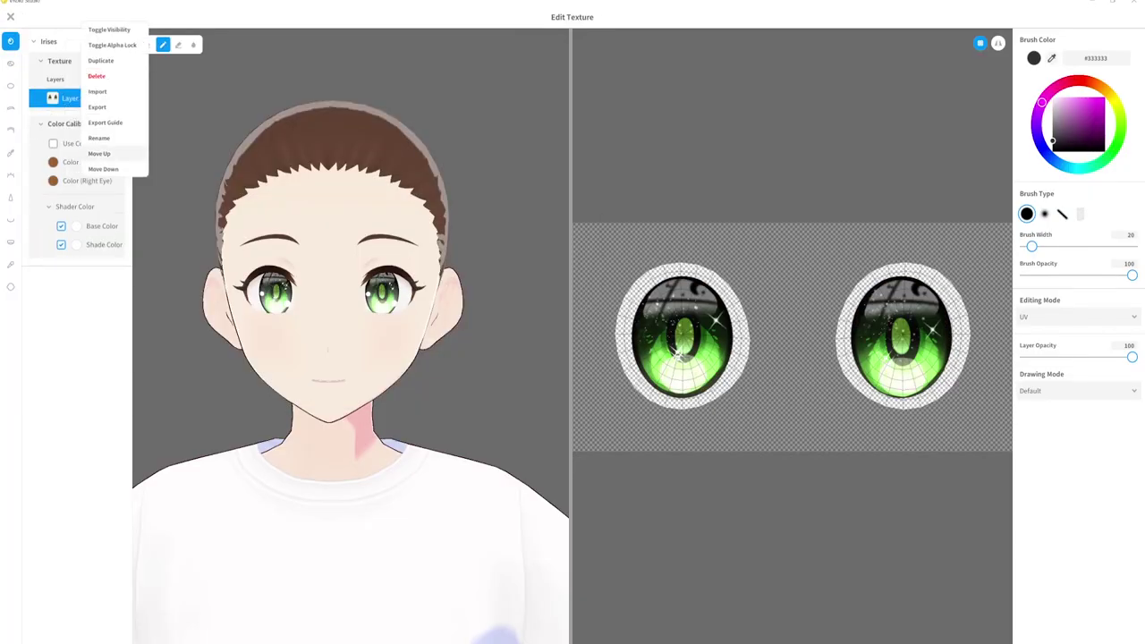
left_click(10, 16)
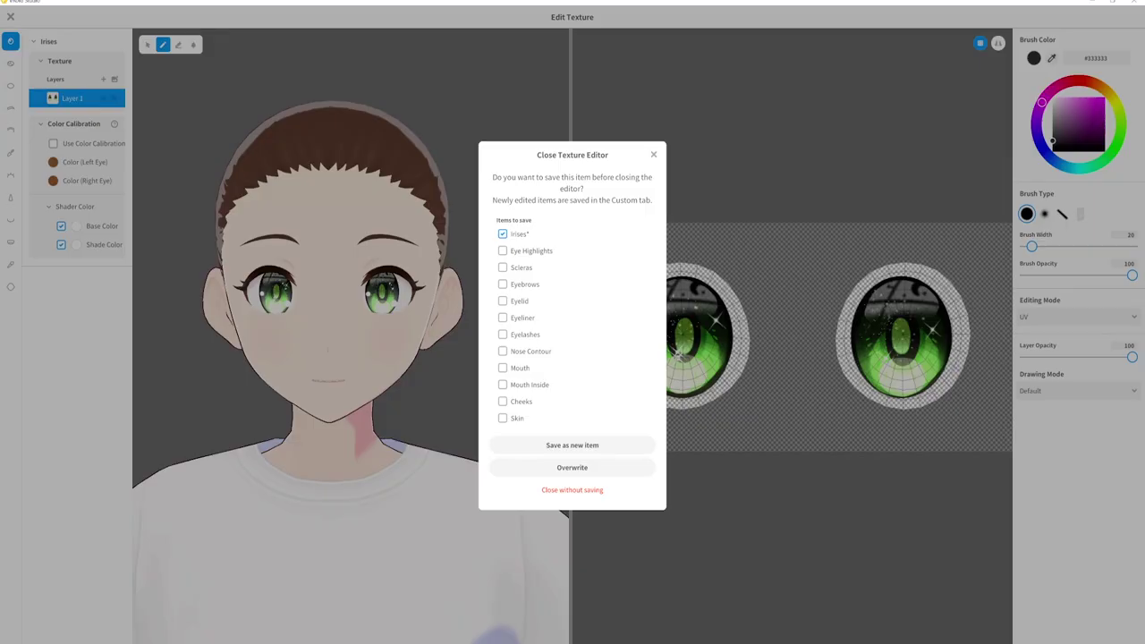
left_click(573, 465)
- Edit the sclera and eyebrow textures, calibrating the eyebrow color to #52323F
left_click(9, 107)
scroll(76, 358, "up", 3)
scroll(76, 358, "down", 4)
left_click(10, 130)
left_click(1077, 57)
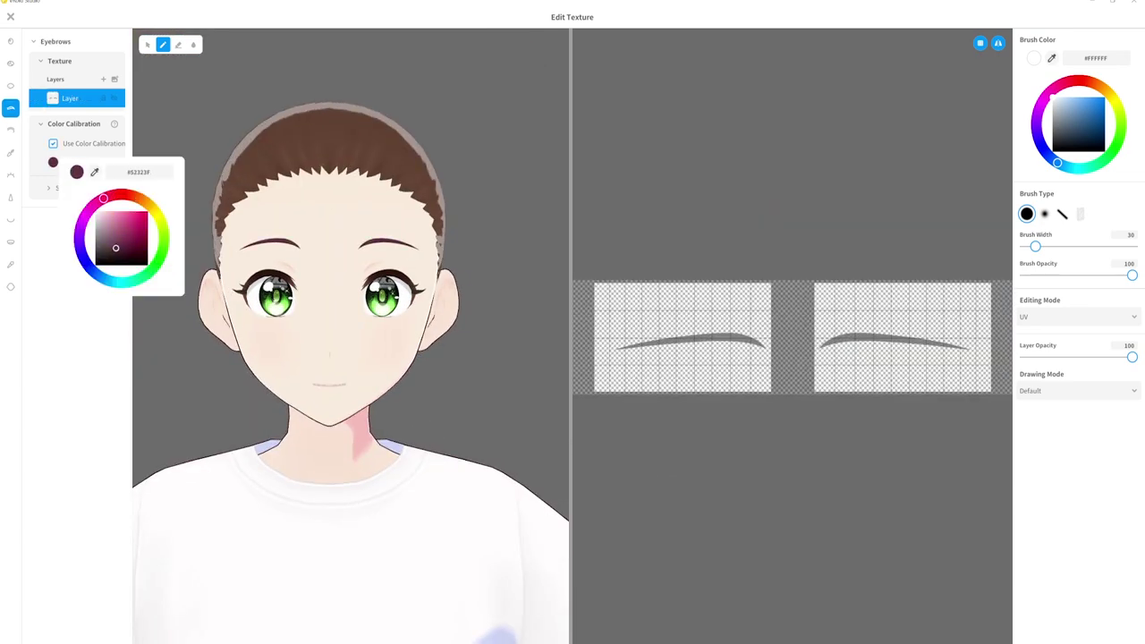
left_click(11, 129)
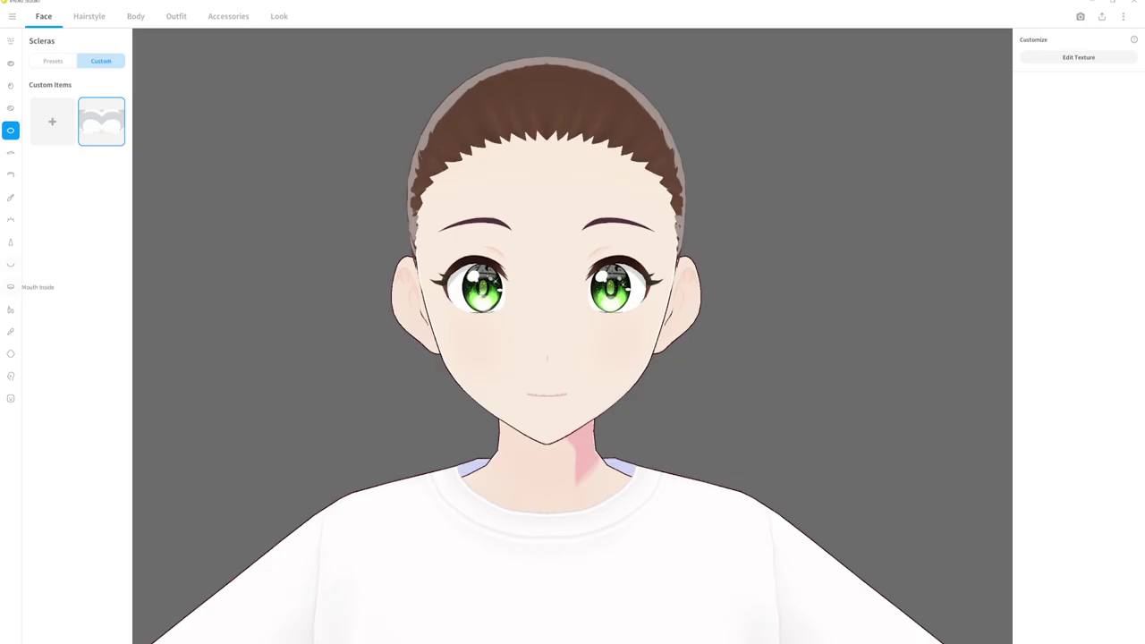
- Shape the face with Fem Face 1.000, Masc Outlines 0.164 and Fem Head 0.954, and adjust the nose
left_click(10, 353)
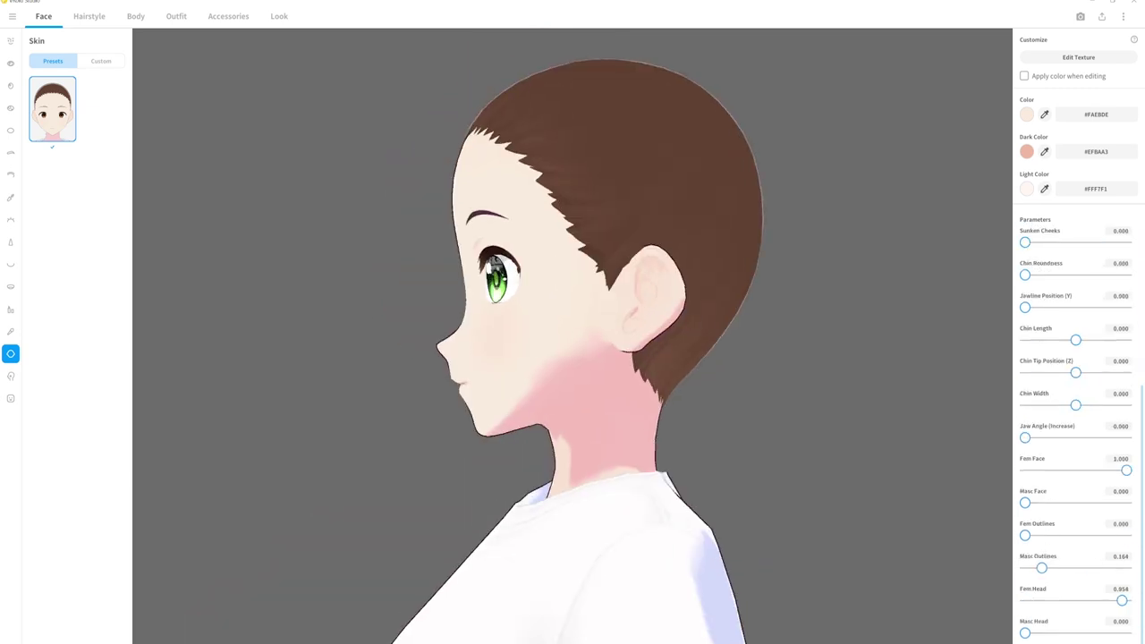
left_click(11, 242)
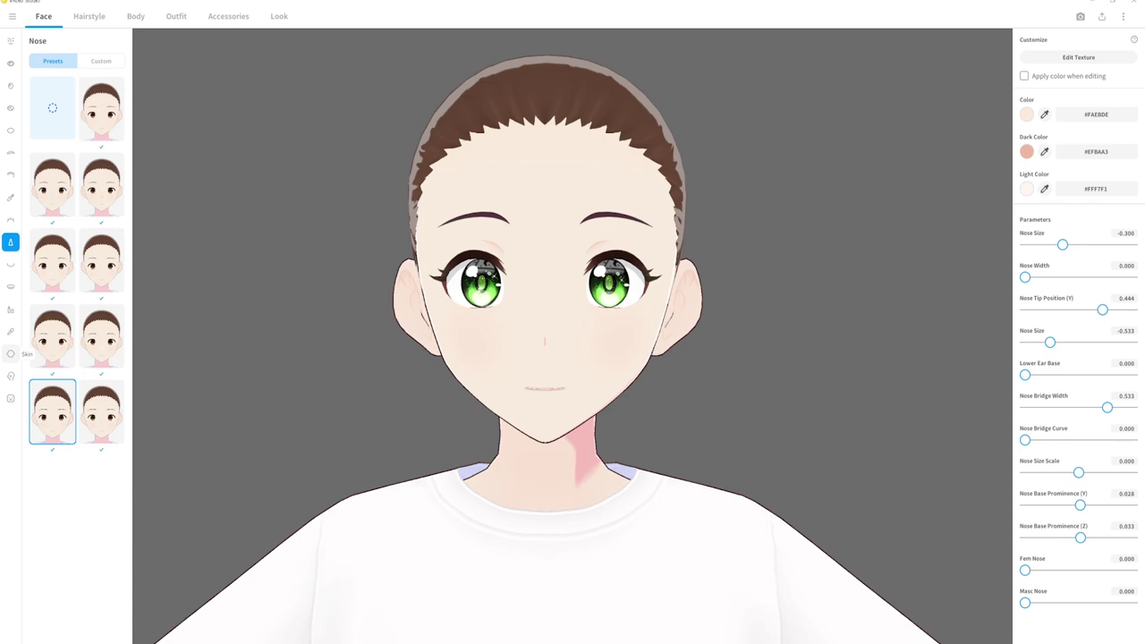
- Paint over the shading and lips on Layer 1 of the skin texture with #F8E1D0, using a widened brush
left_click(10, 353)
left_click(1078, 56)
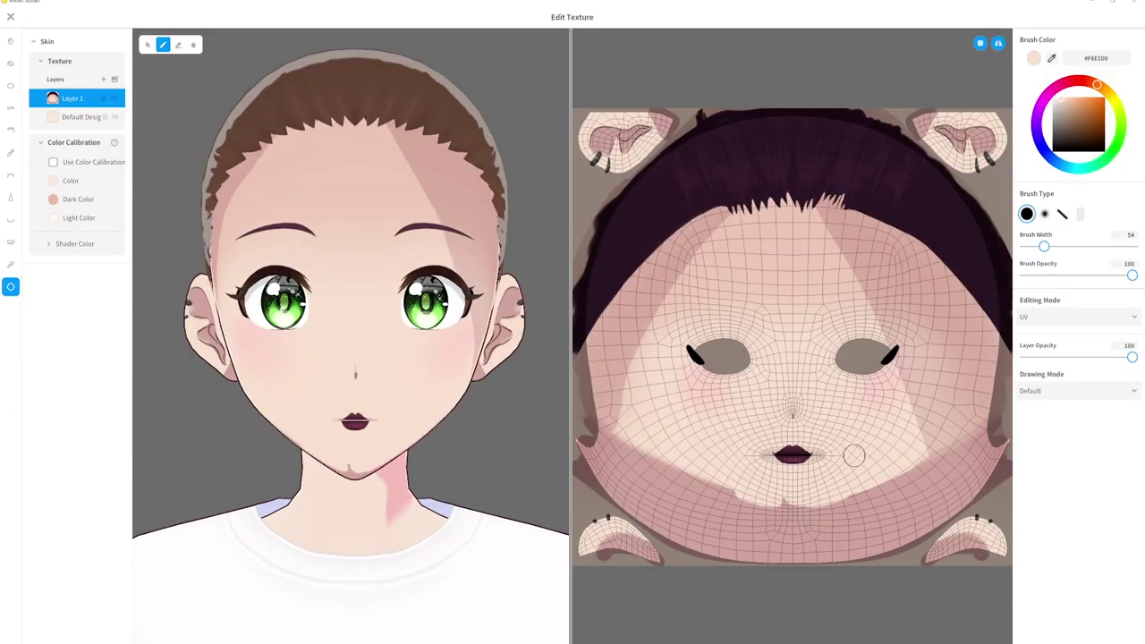
left_click_drag(853, 456, 975, 376)
left_click_drag(1042, 246, 1084, 246)
mouse_move(626, 179)
left_mouse_down()
mouse_move(677, 166)
mouse_move(920, 459)
left_mouse_up()
right_click_drag(358, 268, 401, 355)
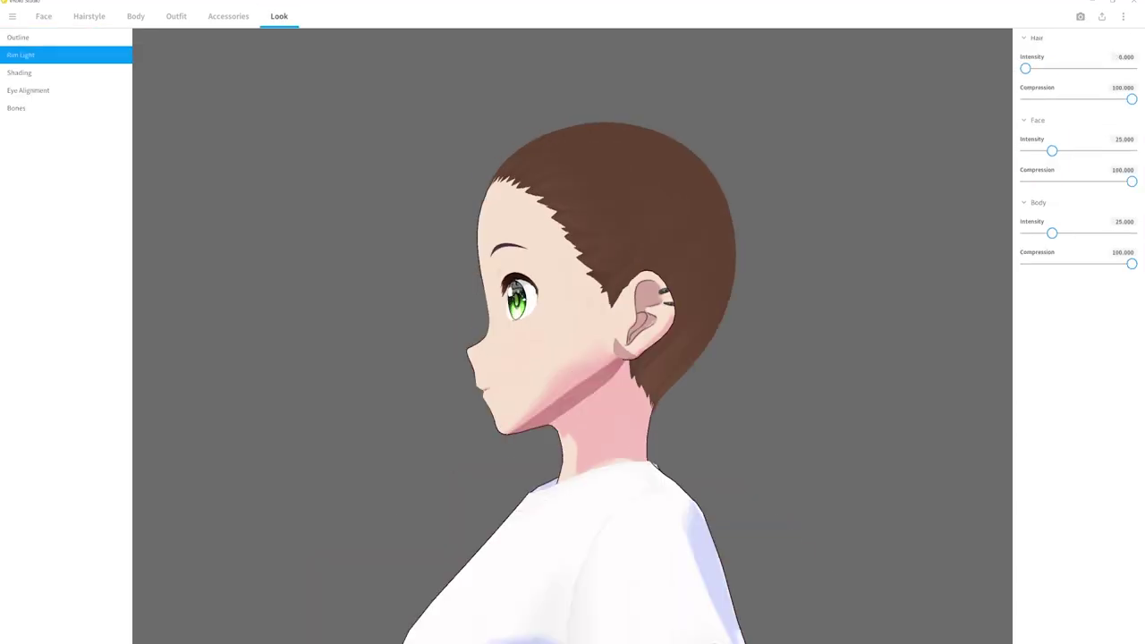
- Adjust the shading of the whole avatar in the Look settings
left_click(19, 72)
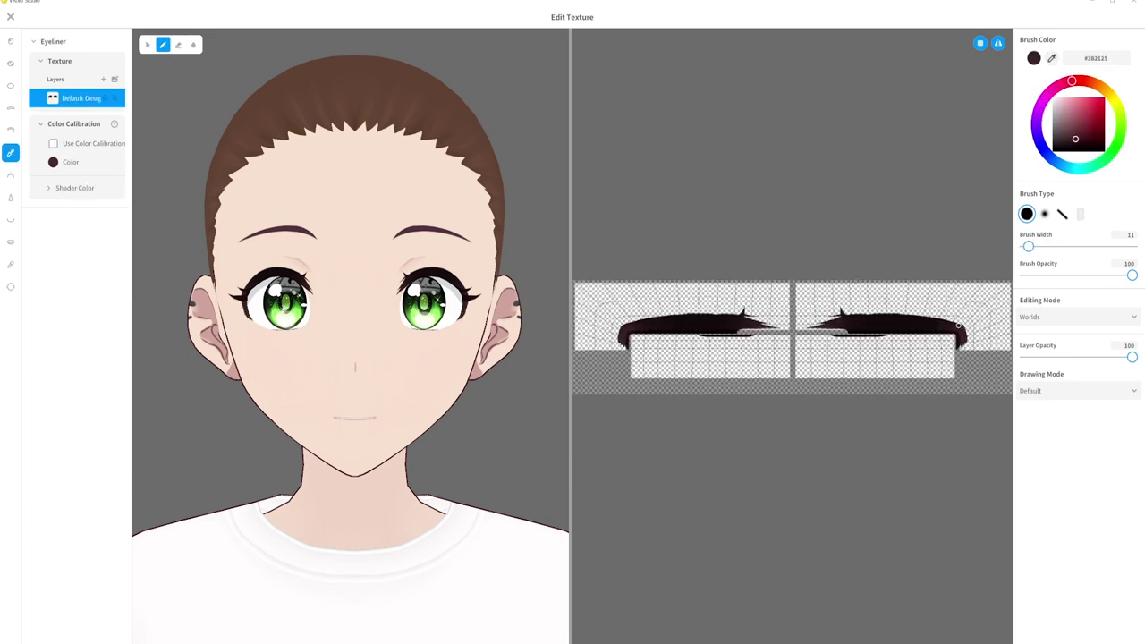
- Touch up the eyeliner and nose contour textures with dark color and leave the texture editor
scroll(945, 302, "up", 3)
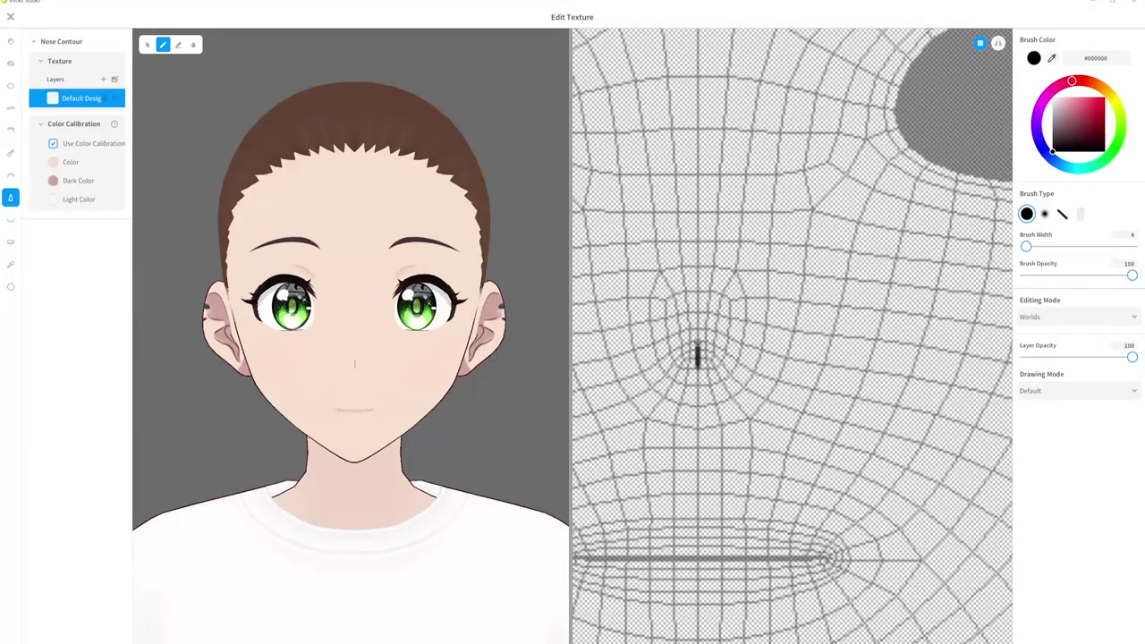
key("Escape")
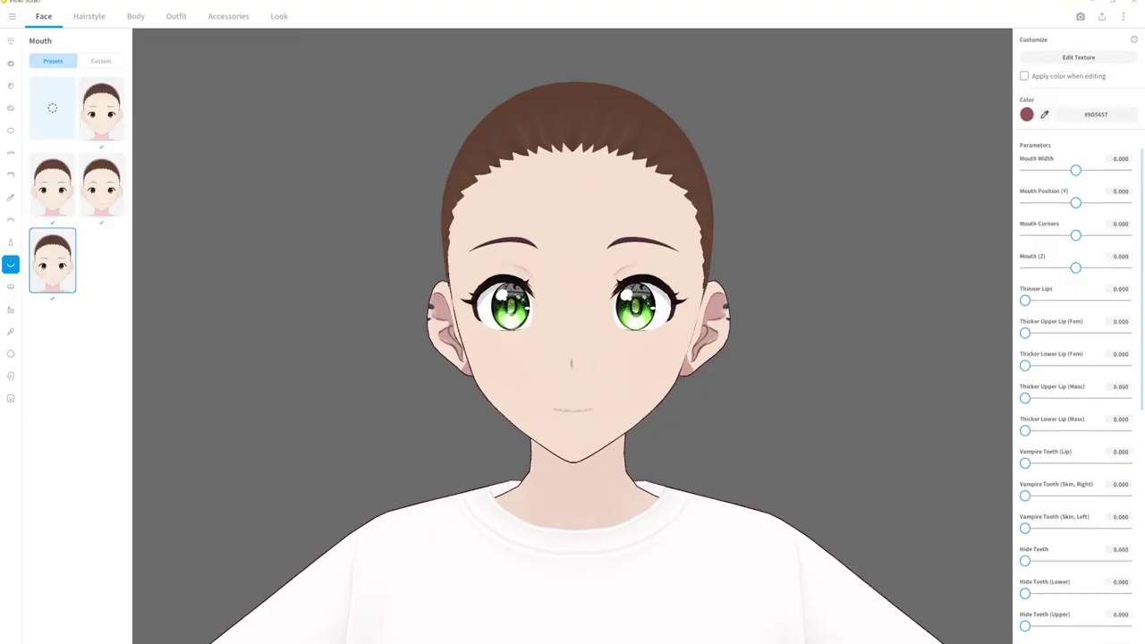
- Select the third Mouth Inside preset and load a lip image from the Plump folder into a texture layer
left_click(11, 308)
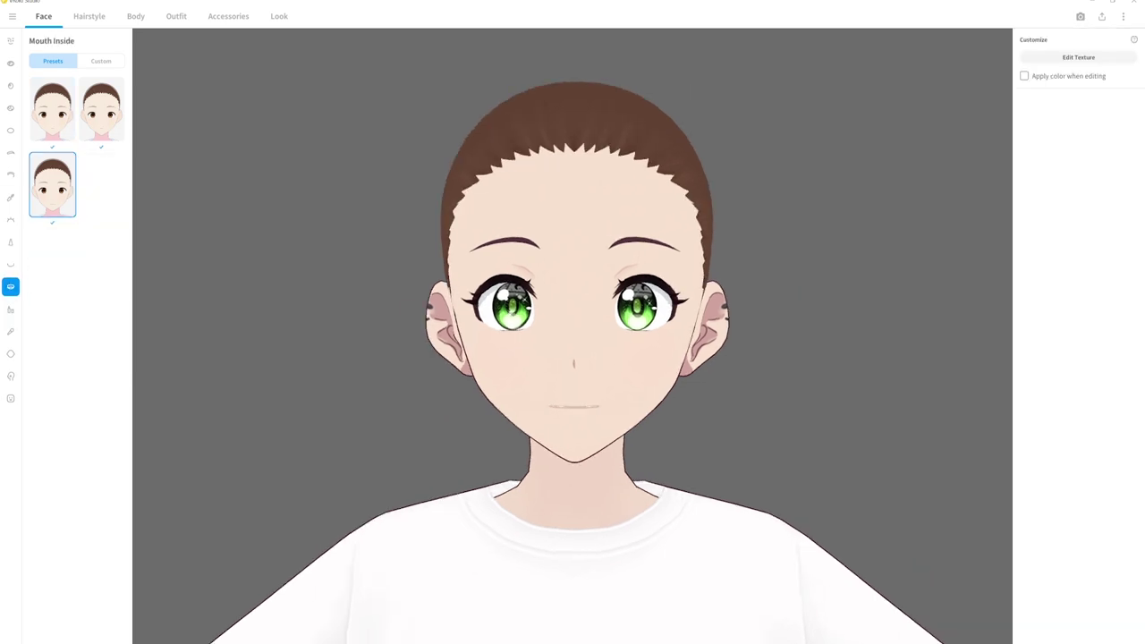
left_click(51, 184)
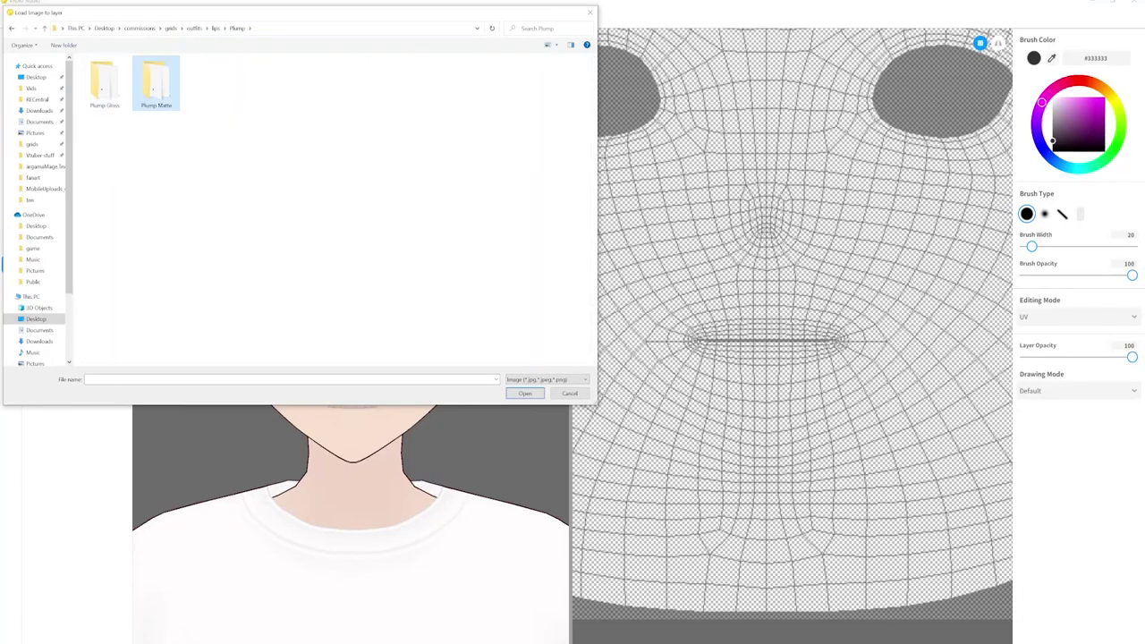
key("Escape")
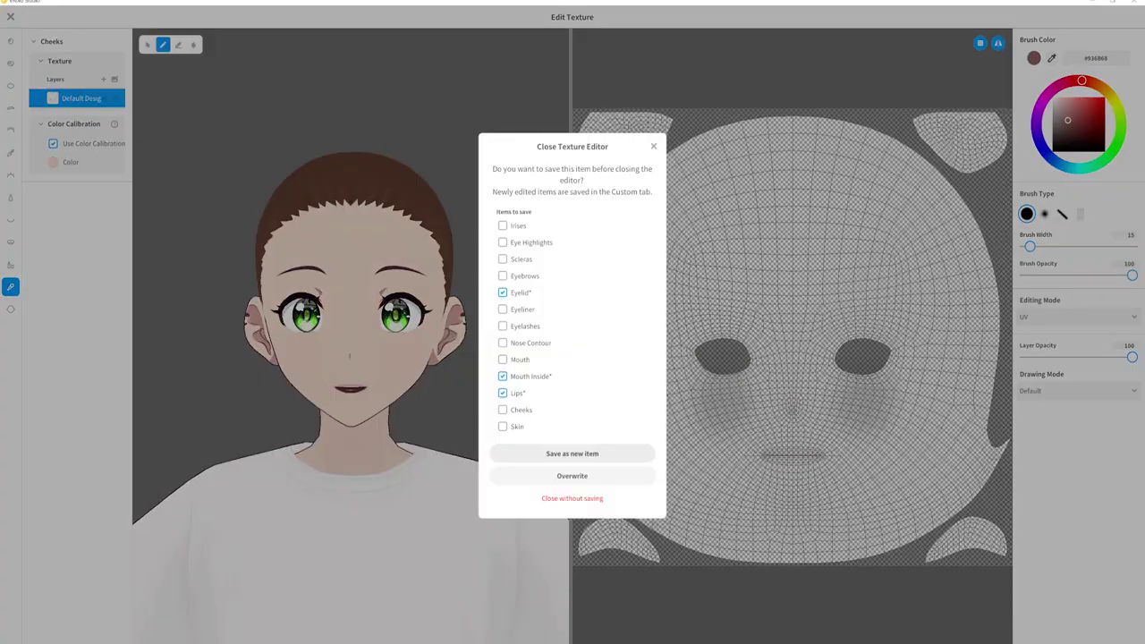
- Save the edited Eyelid, Mouth Inside and Lips textures as new items and recolor the cheeks pink
left_click(573, 453)
left_click(1025, 114)
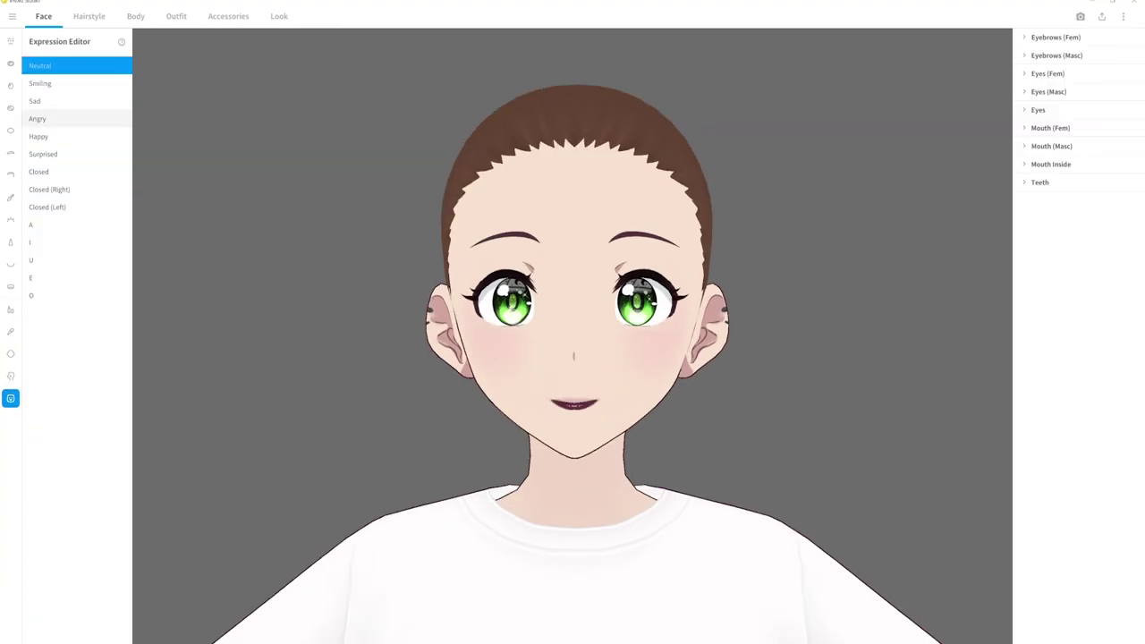
- Give the Neutral expression a slight smile with Mouth (Fem) Neutral at 8.611 and Mouth (Masc) Neutral at 31.719
left_click(1050, 128)
left_click(1050, 462)
scroll(1078, 358, "down", 3)
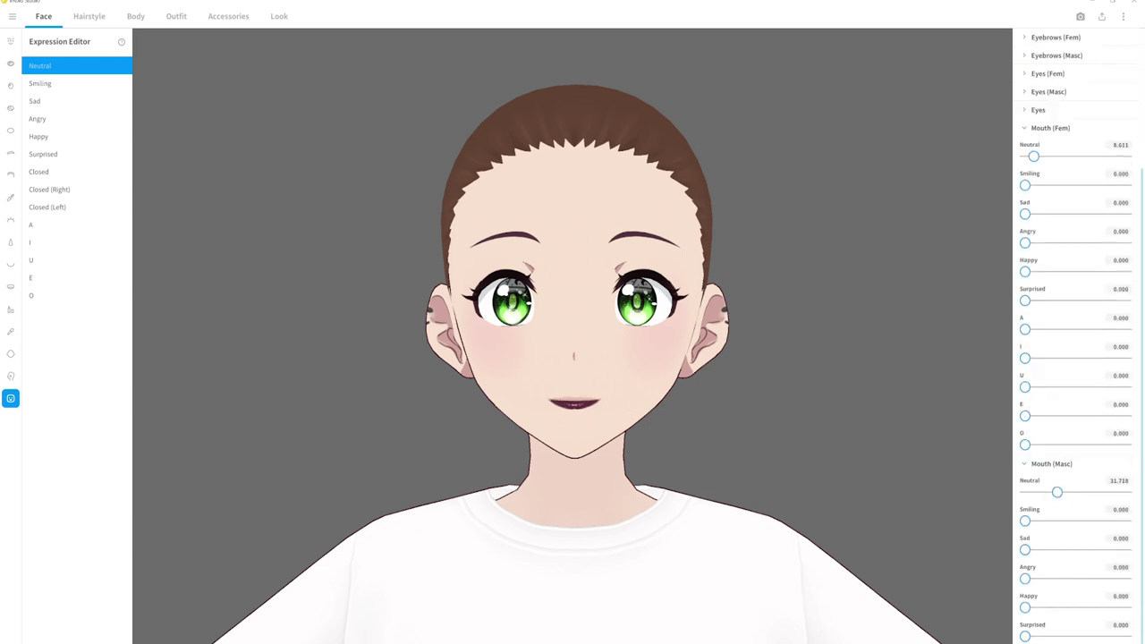
- Tune the Smiling and Sad expressions, with Eyes (Fem) Sad at 84.435 for the sad face
left_click(39, 84)
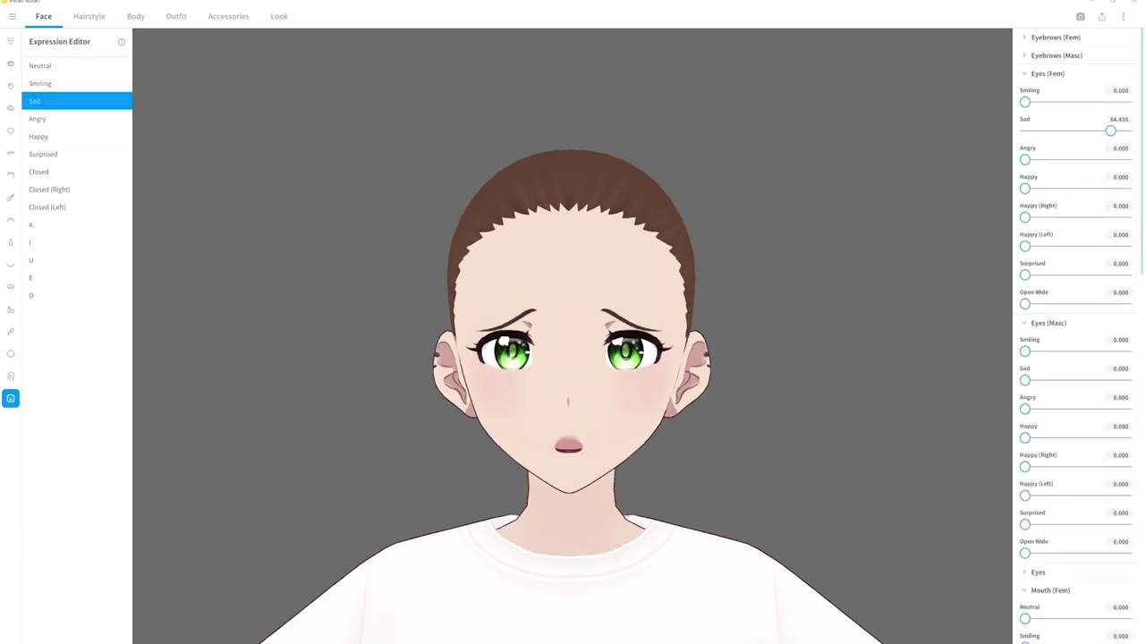
- Form pointed ears and a narrower jaw with Ear Size -2.000, Ear Tip (Y) 0.462, Ear Prominence -0.194 and Jawline (Y) 0.464
left_click(11, 353)
scroll(1077, 358, "up", 5)
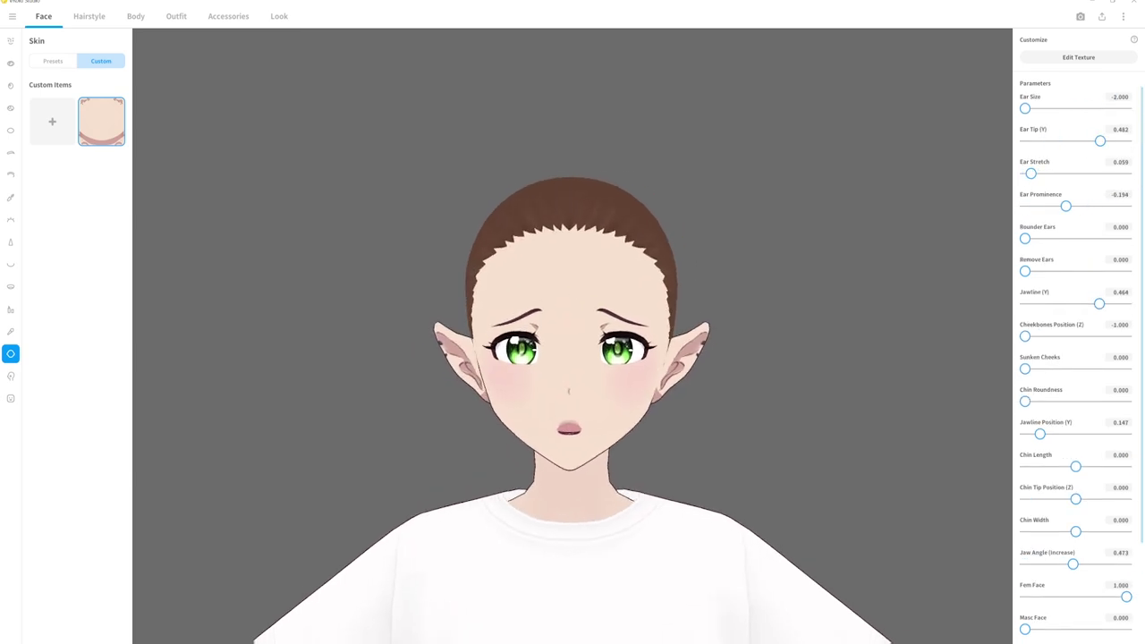
- Set Eye Size X to 0.112 and Eyes Position (Y) to 0.834, with Mouth Width 0.441 and Mouth Position (Y) 0.394
left_click(11, 63)
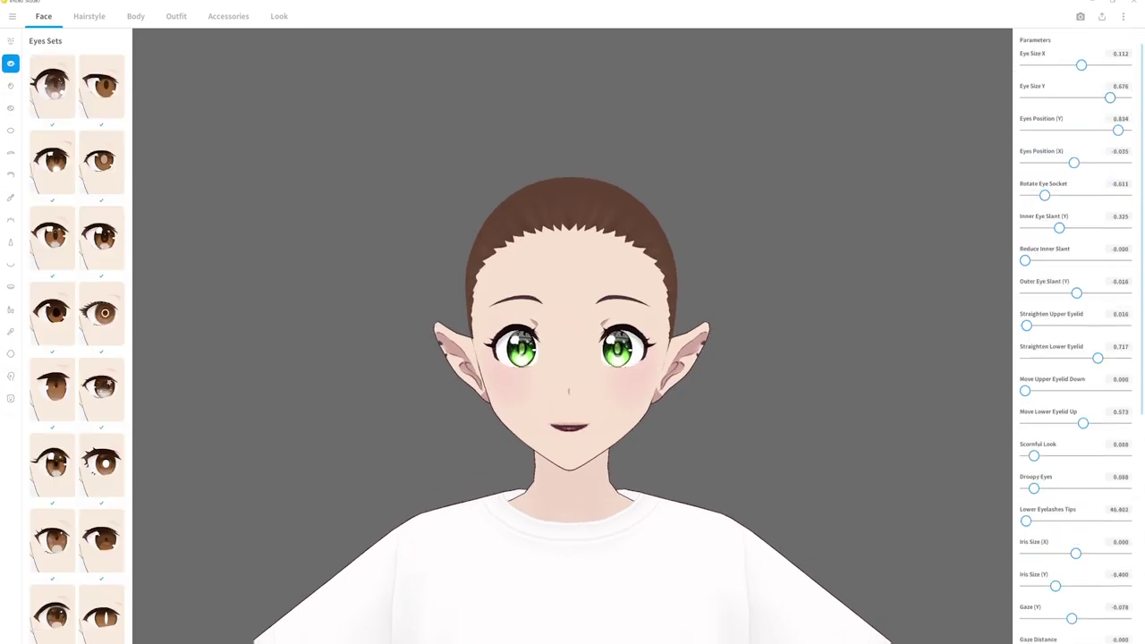
left_click(11, 309)
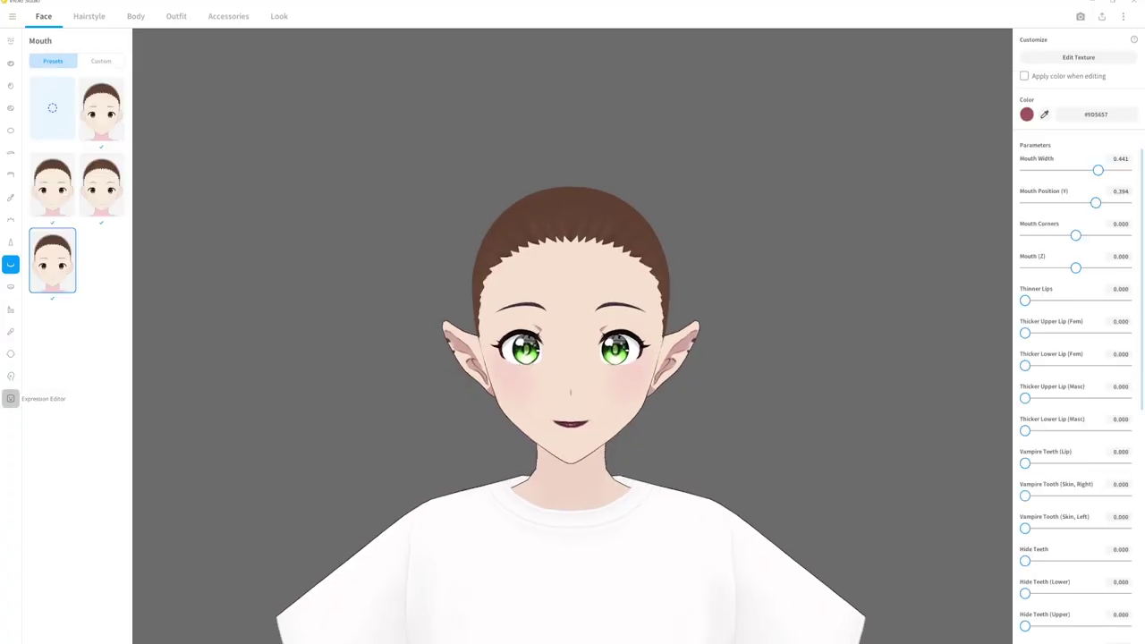
- Define the Angry expression with Eyebrows (Fem) Angry 75.833, Eyes (Fem) Angry 100 and Eyes (Masc) Angry 71.072
left_click(11, 398)
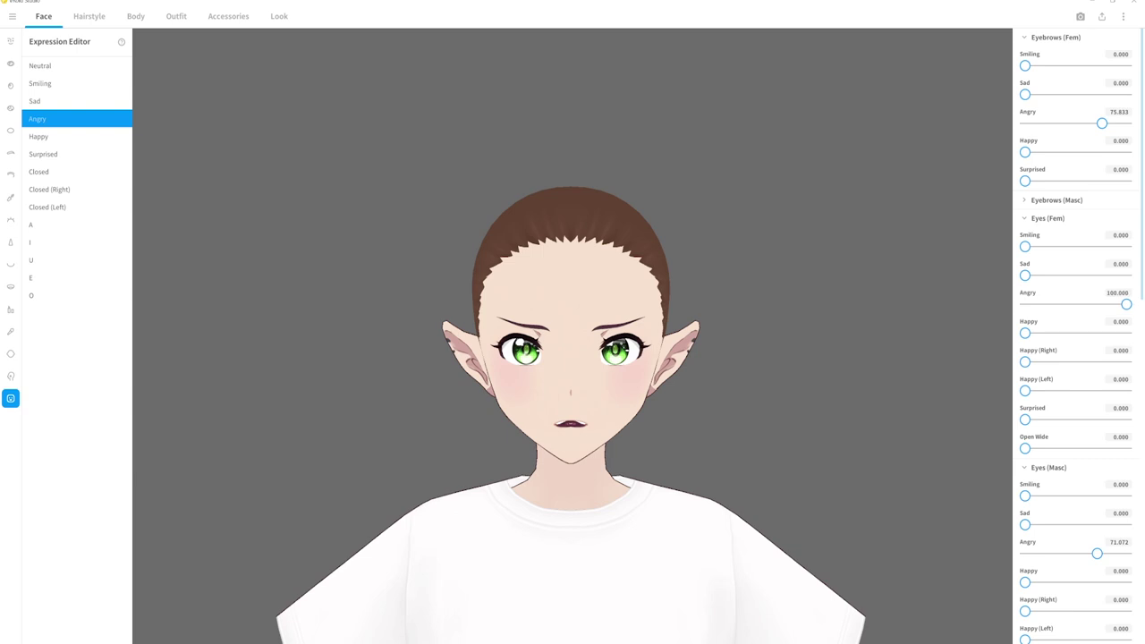
- Go through the Happy expression and soften the eyebrows and mouth of the Surprised expression
left_click(76, 136)
left_click(76, 154)
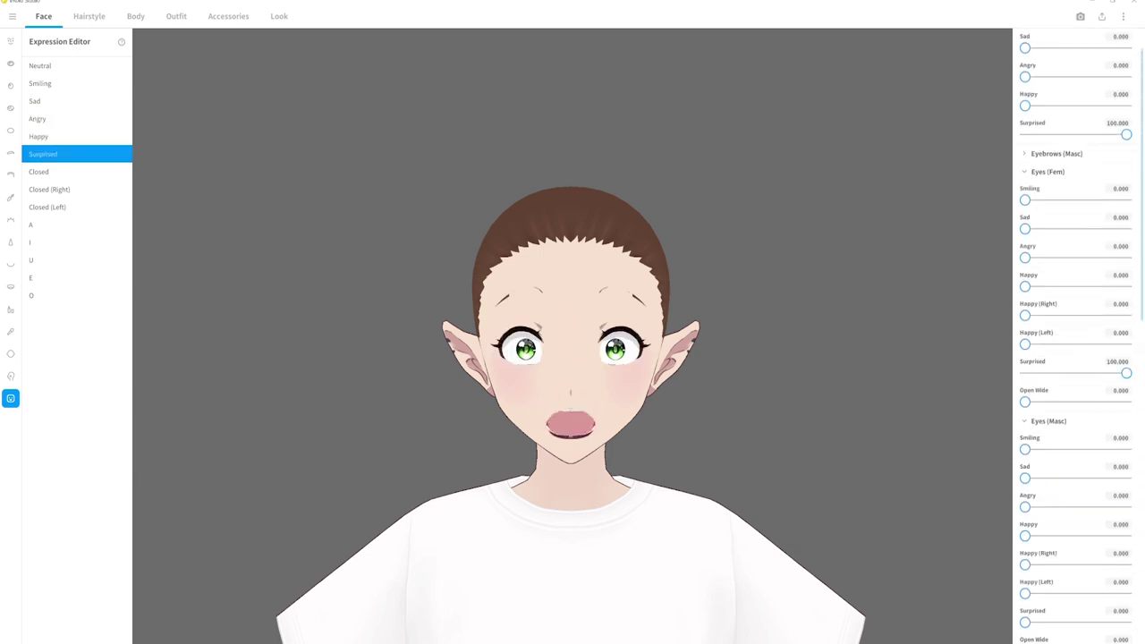
scroll(1073, 340, "down", 15)
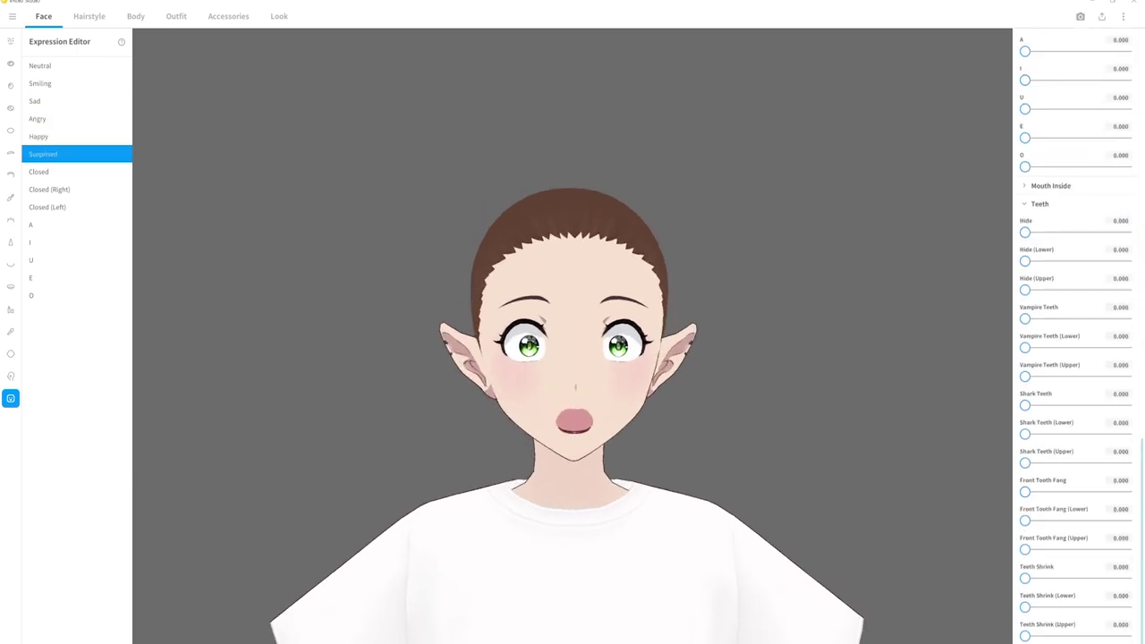
- Examine the Closed expression and the O, U and I mouth shapes on the face
left_click(76, 172)
left_click(76, 295)
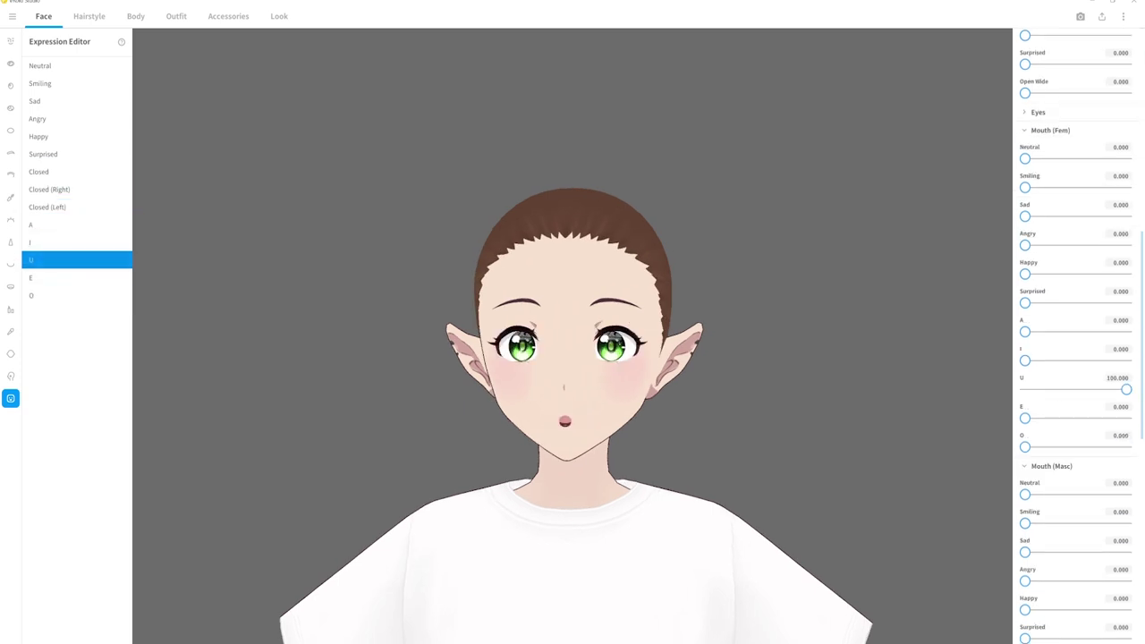
left_click(76, 243)
- Apply a short overall hair preset with long side-swept bangs to the head
left_click(88, 16)
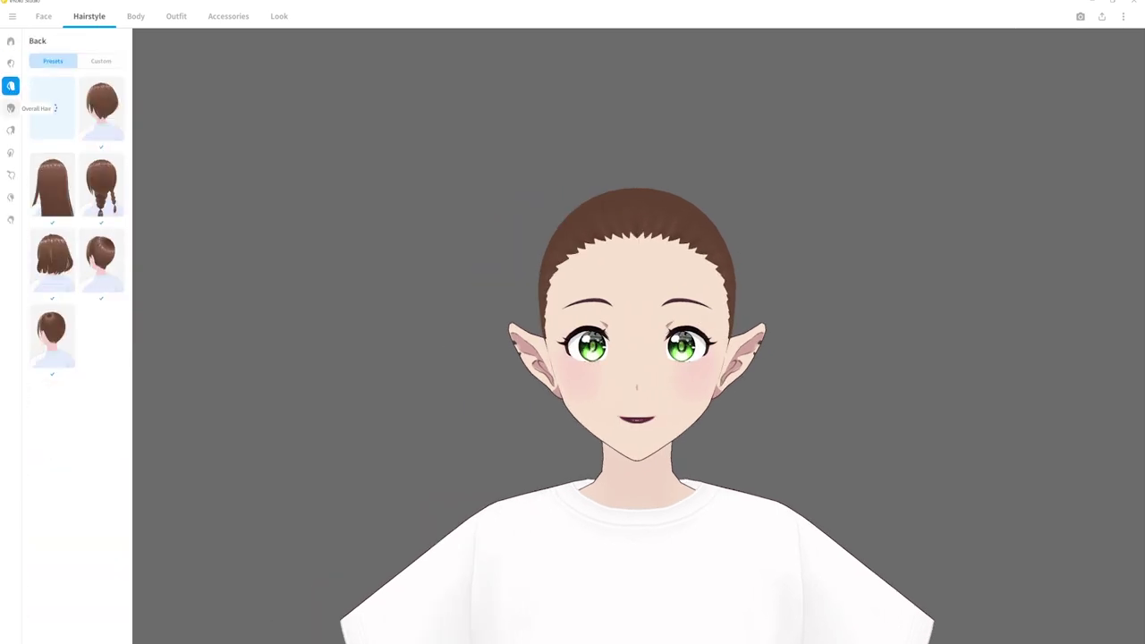
left_click(101, 104)
left_click(11, 107)
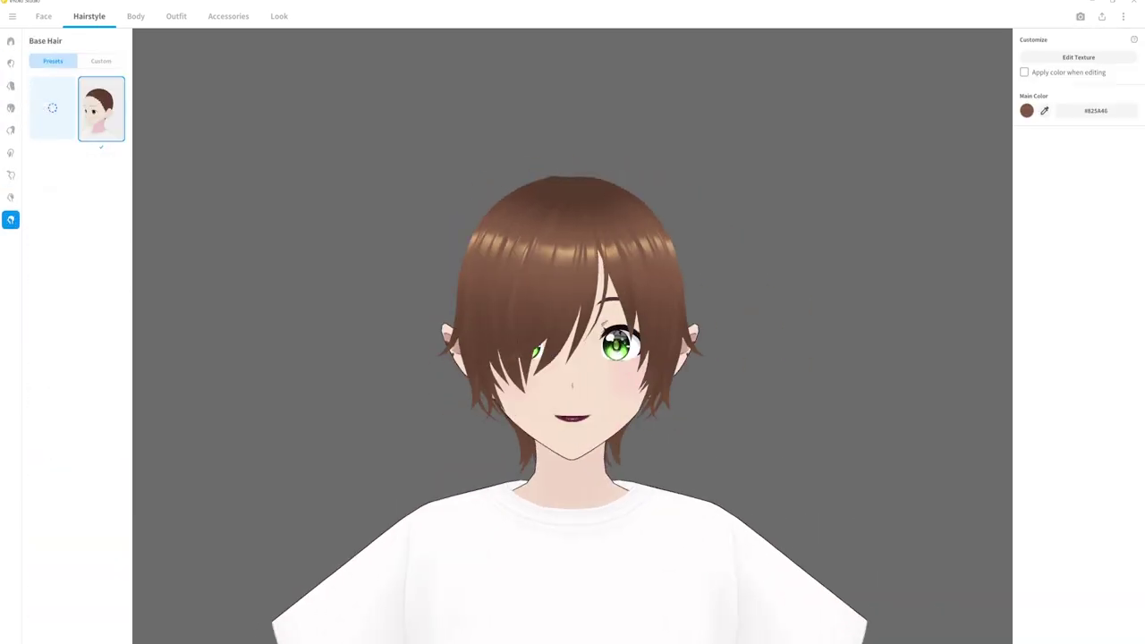
- Edit the overall hair preset and delete all of its freehand hair groups
left_click(1078, 56)
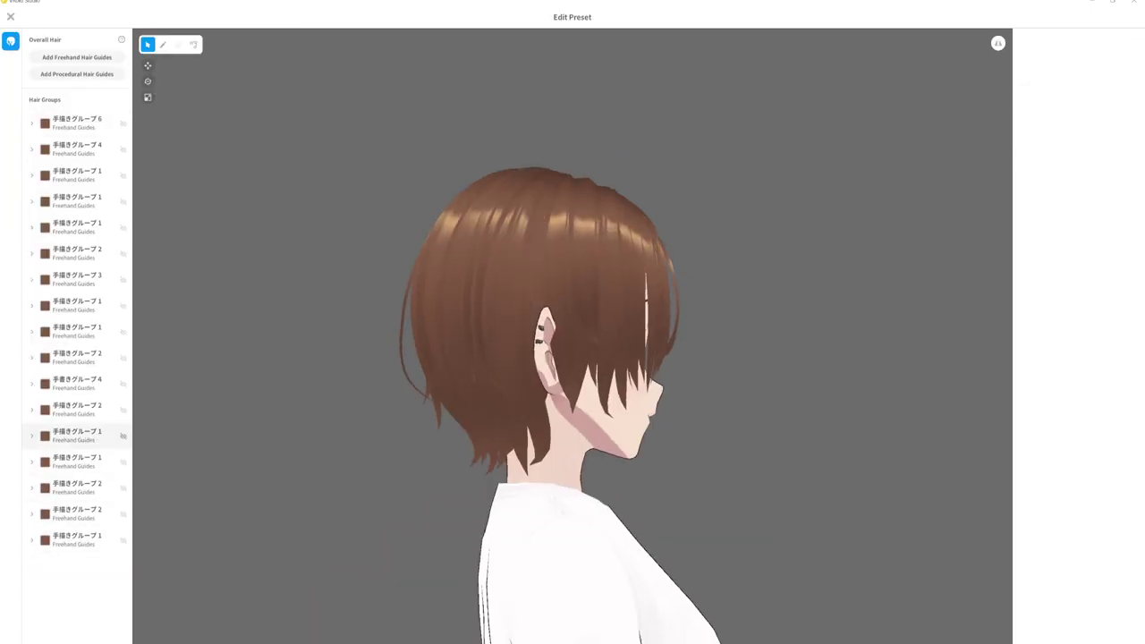
left_click(77, 408)
left_click(77, 226)
key("Delete")
key("Delete")
key("Delete")
key("Delete")
key("Delete")
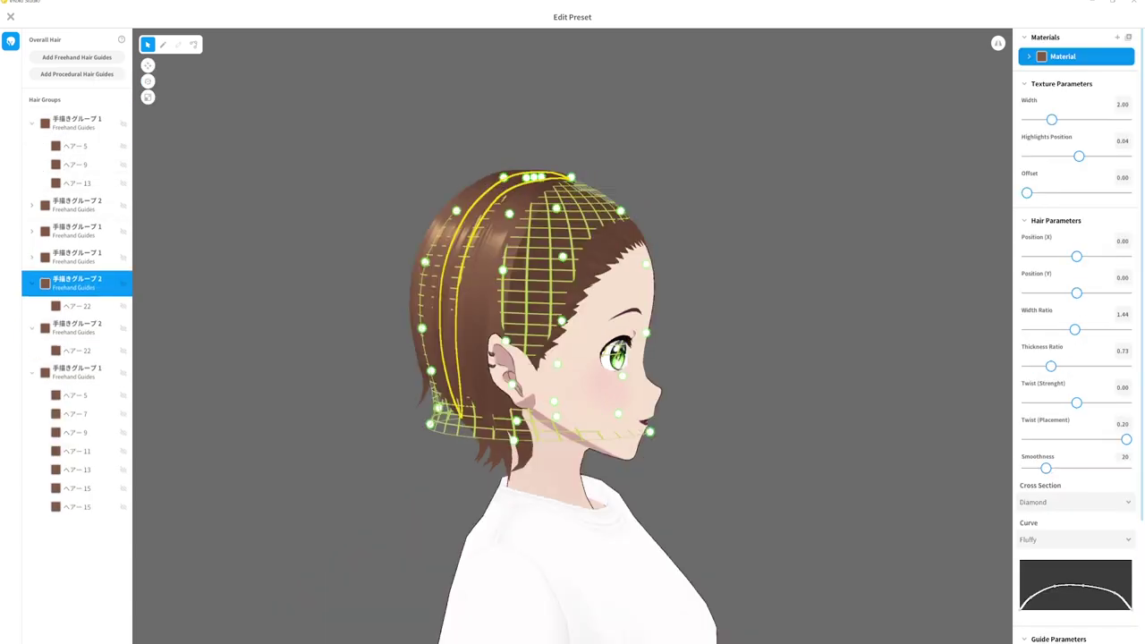
right_click(77, 114)
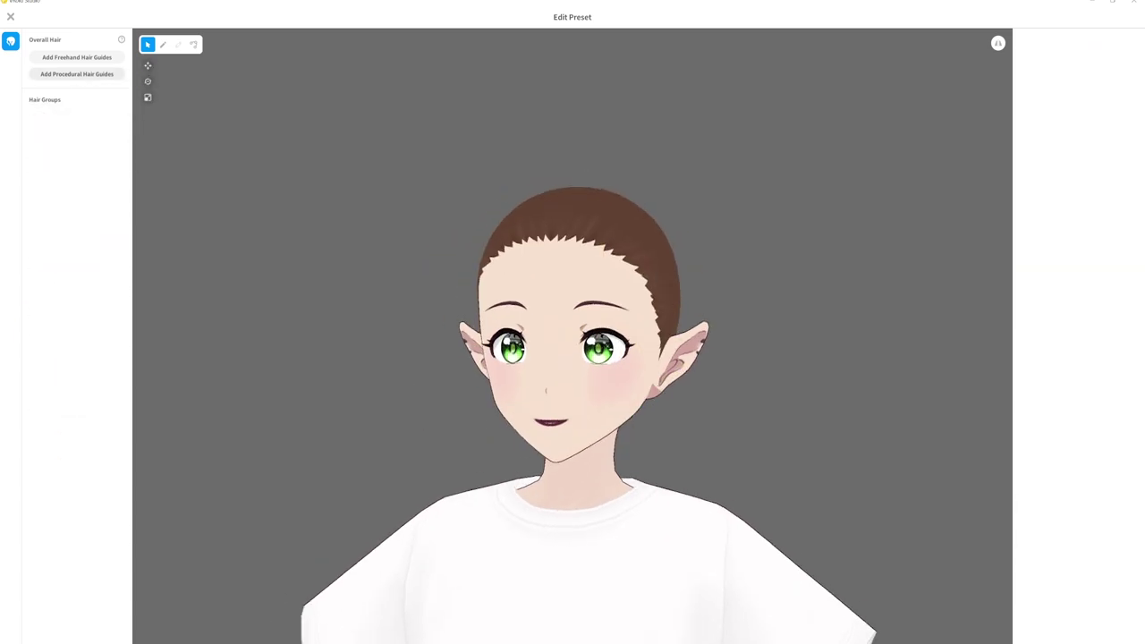
- Add a procedural hair guide group to the emptied hairstyle
left_click(77, 73)
right_click_drag(715, 358, 537, 358)
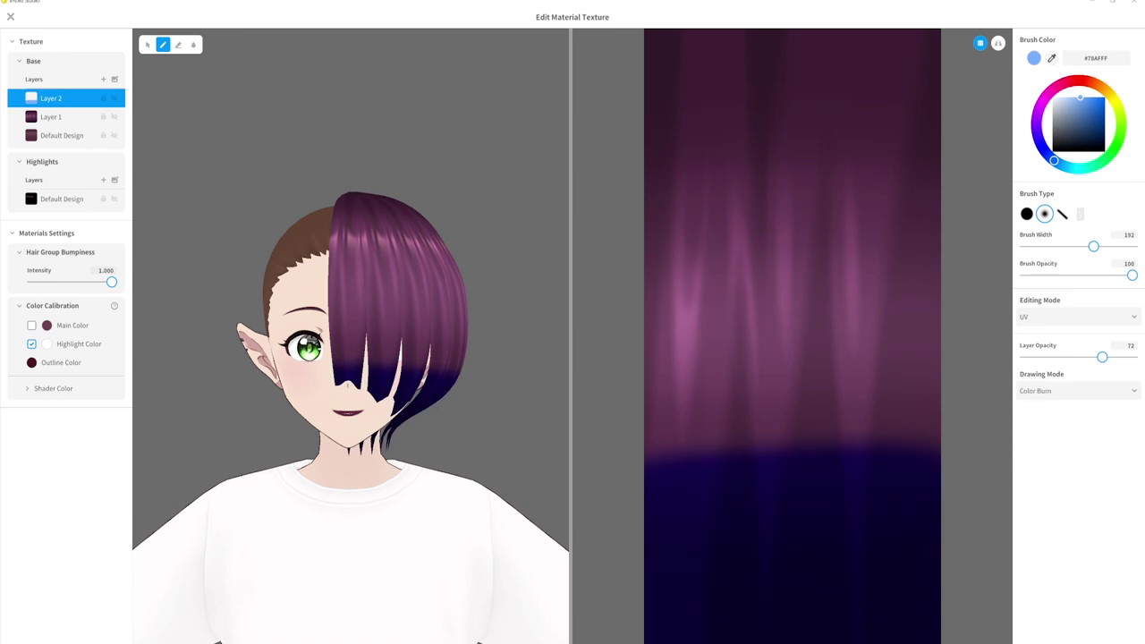
- Change the Drawing Mode of Layer 2 on the purple hair material texture
left_click(1078, 390)
left_click(1041, 439)
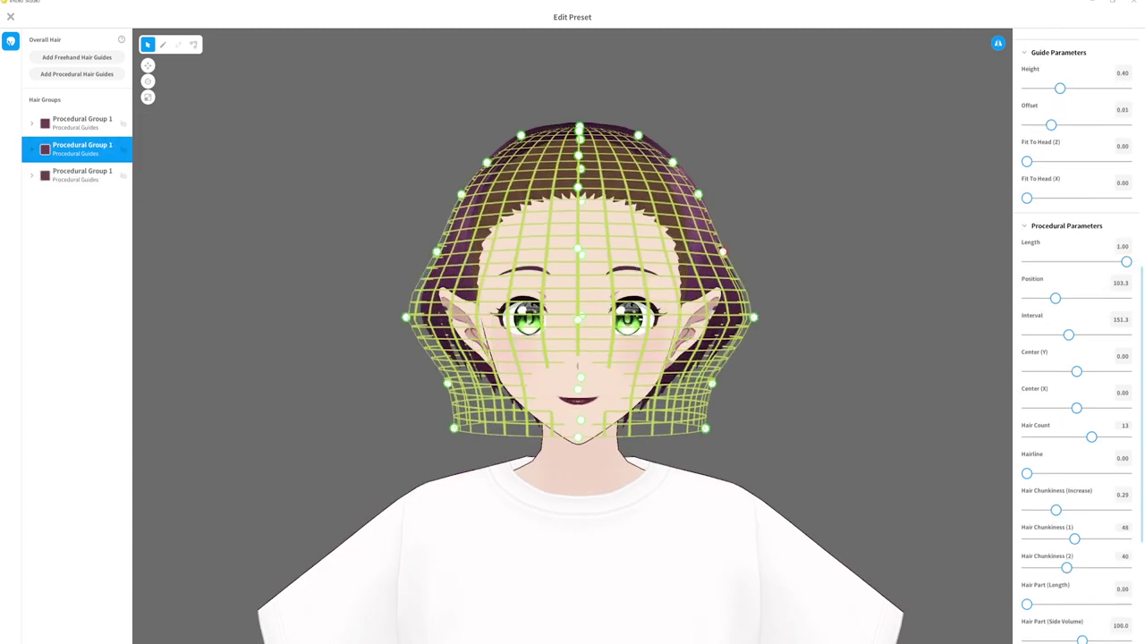
- Draw freehand strands over the back and side of the head in Freehand Group 1 and select the third procedural group
scroll(1078, 339, "down", 3)
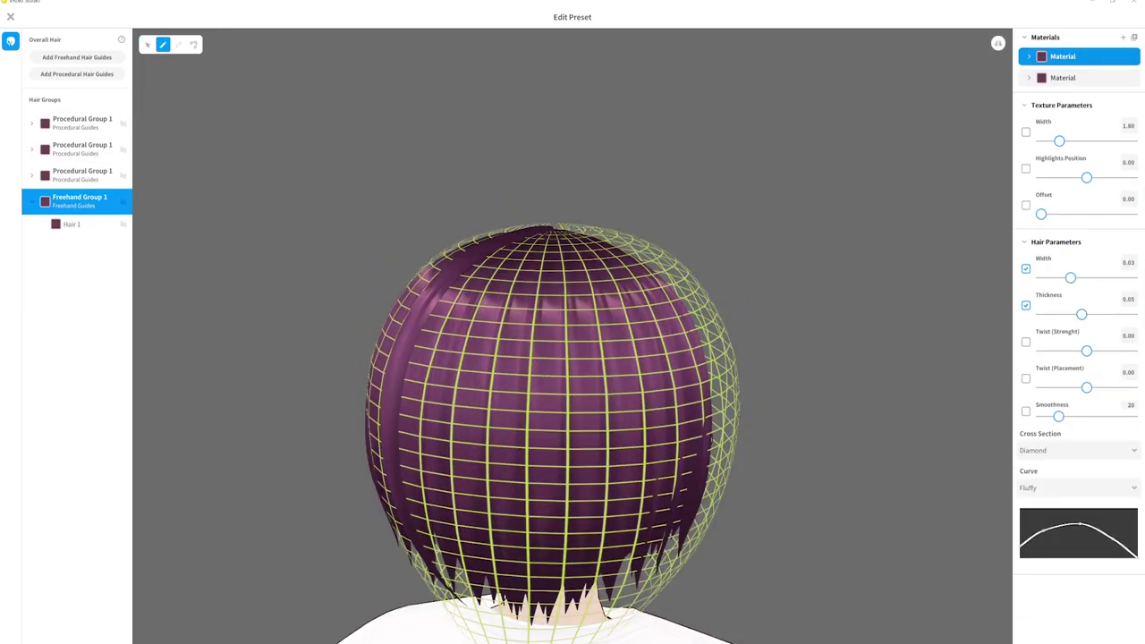
left_click(71, 242)
left_click(72, 224)
left_click(71, 242)
left_click(71, 261)
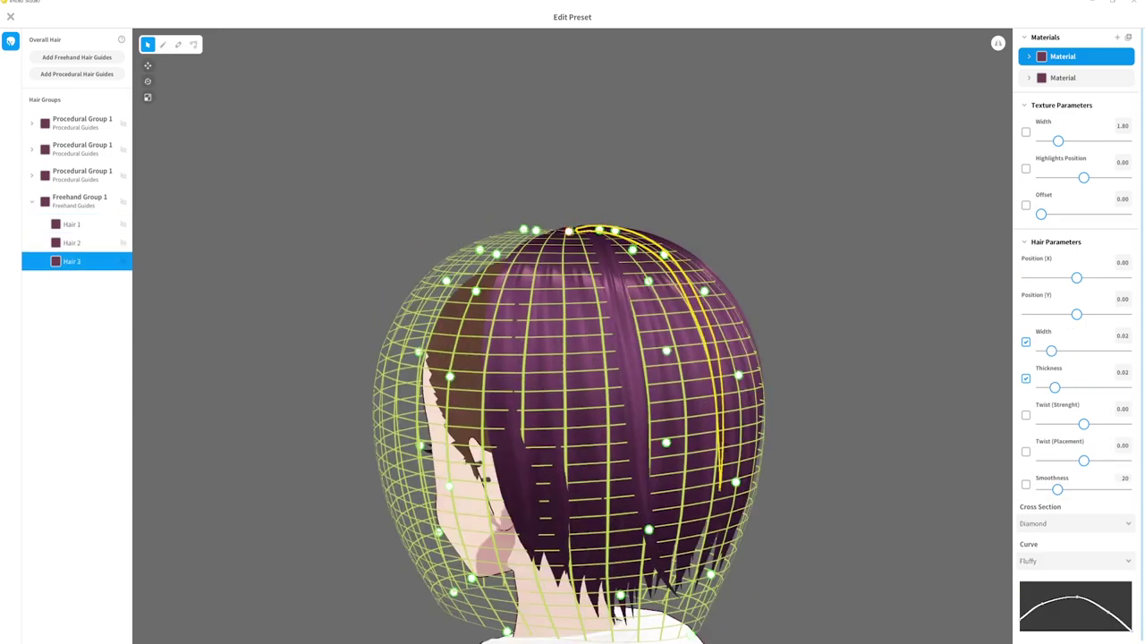
left_click(80, 201)
left_click(82, 171)
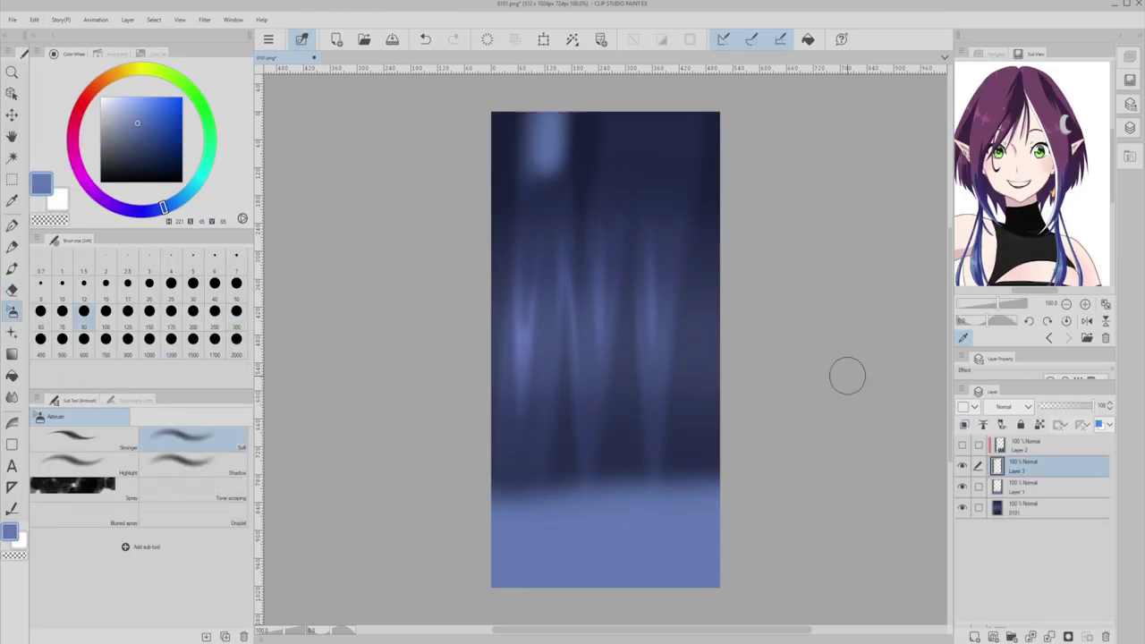
- Switch to Clip Studio Paint, paint and blend light blue vertical streaks across the upper dark blue hair texture, and undo the last stroke
left_click_drag(545, 148, 684, 152)
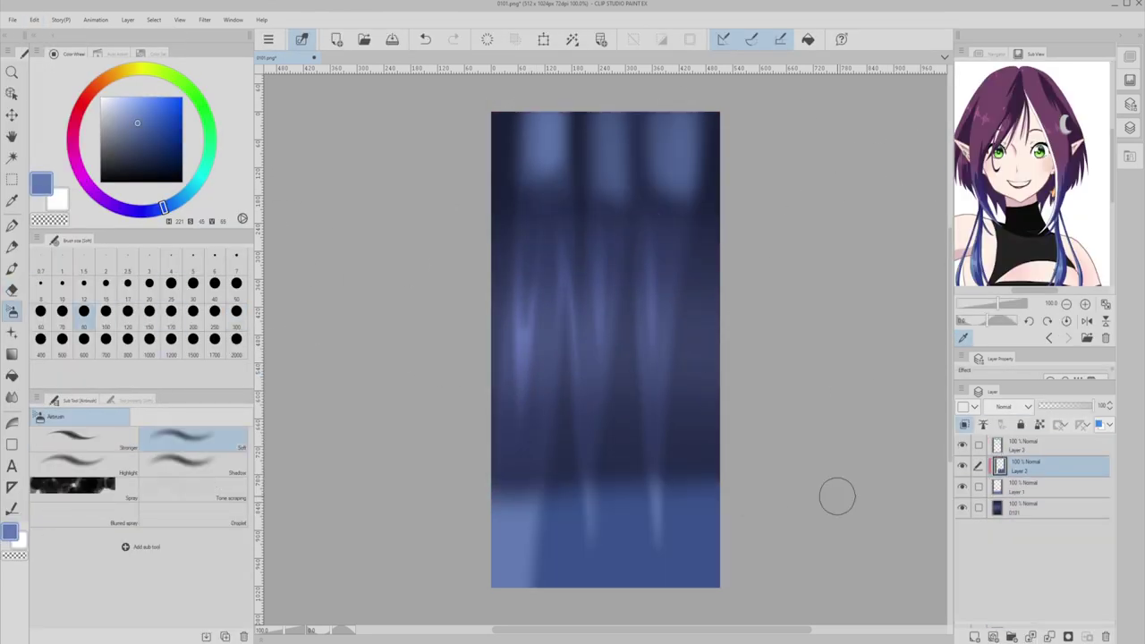
key("b")
left_click(961, 485)
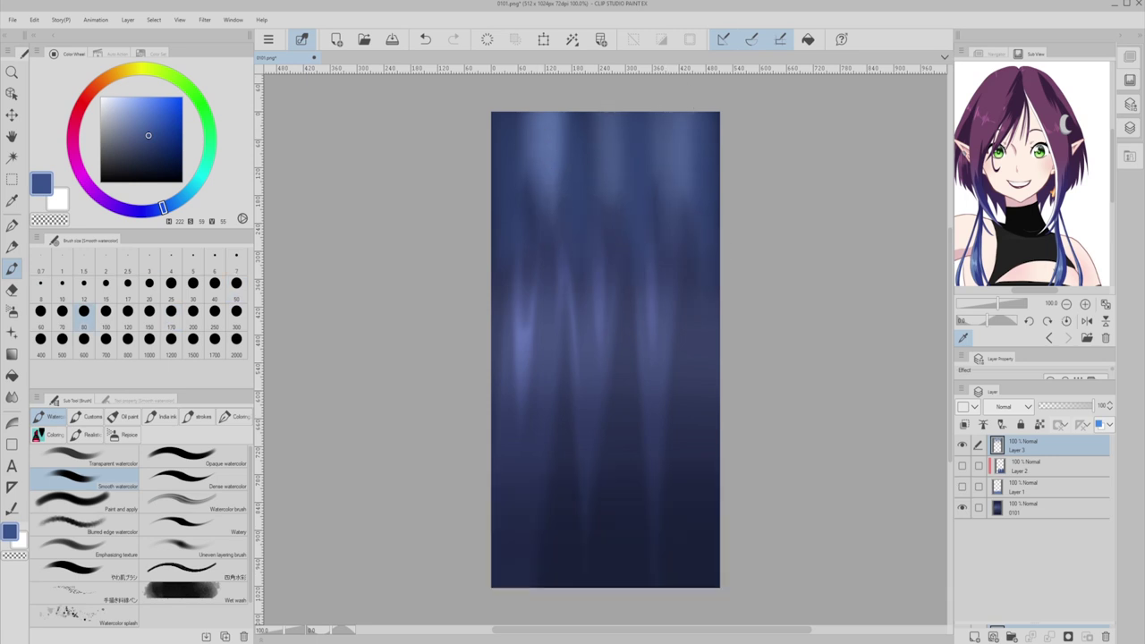
key("b")
mouse_move(603, 214)
left_mouse_down()
mouse_move(665, 112)
mouse_move(619, 102)
left_mouse_up()
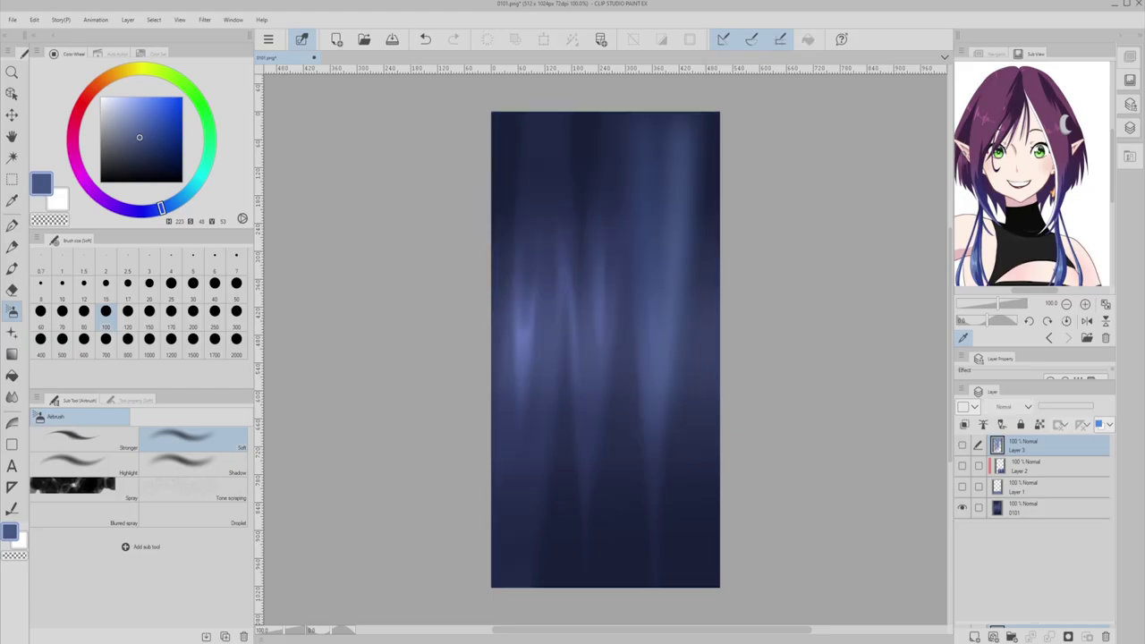
left_click(425, 39)
left_click(180, 19)
left_click(268, 418)
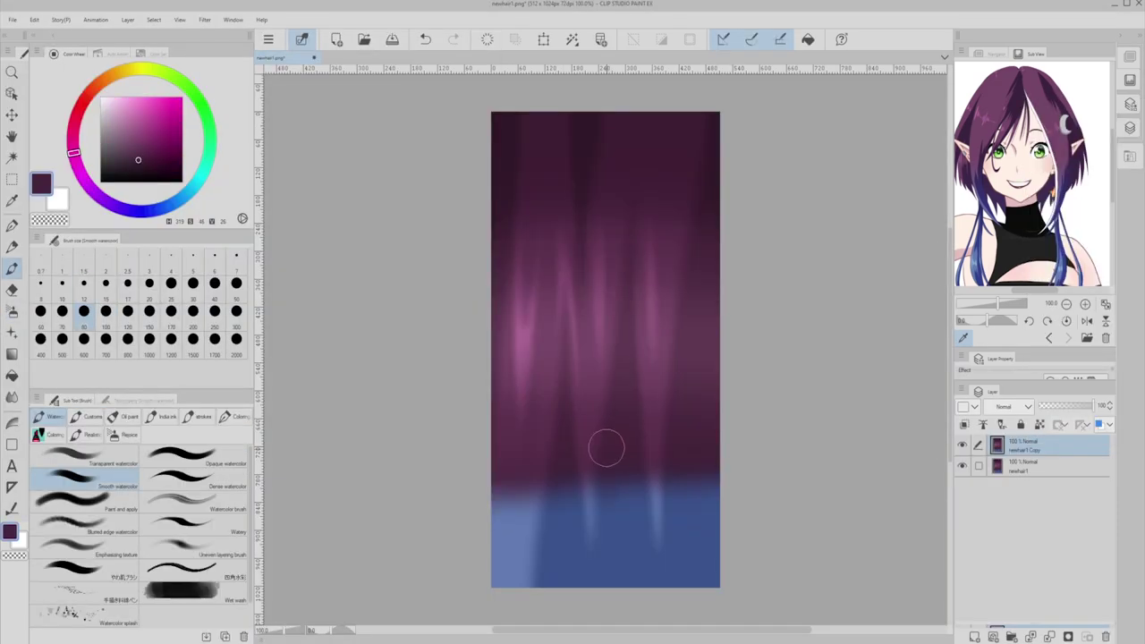
- Blend jagged purple strands into the blue tips of newhair1.png with the Smooth watercolor brush and save the texture
left_click_drag(542, 483, 616, 441)
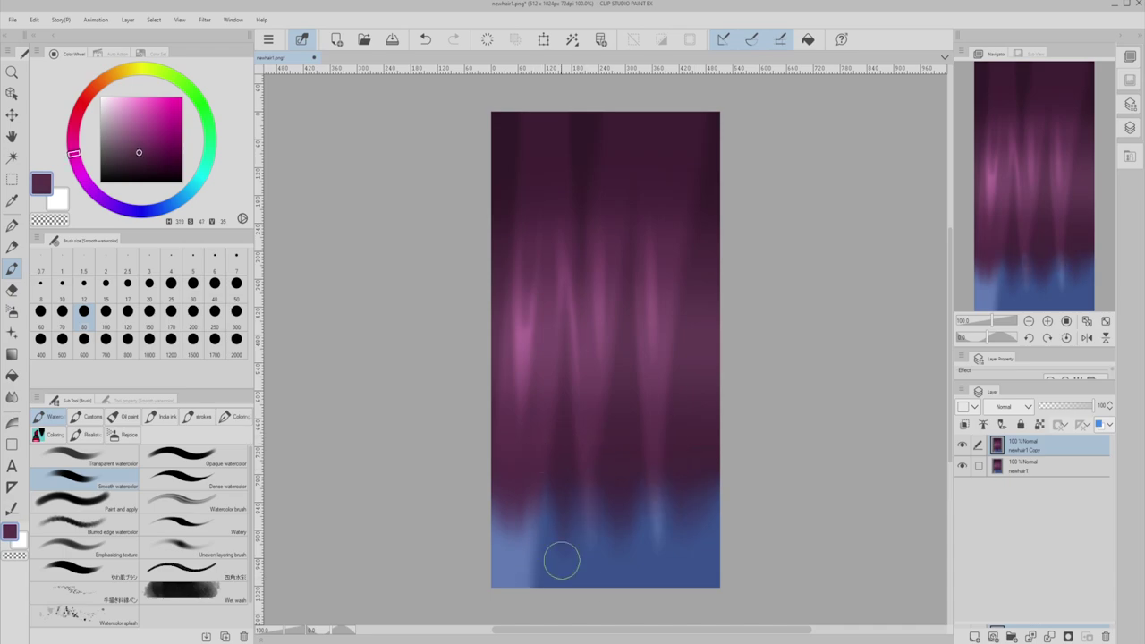
left_click(12, 19)
left_click(205, 184)
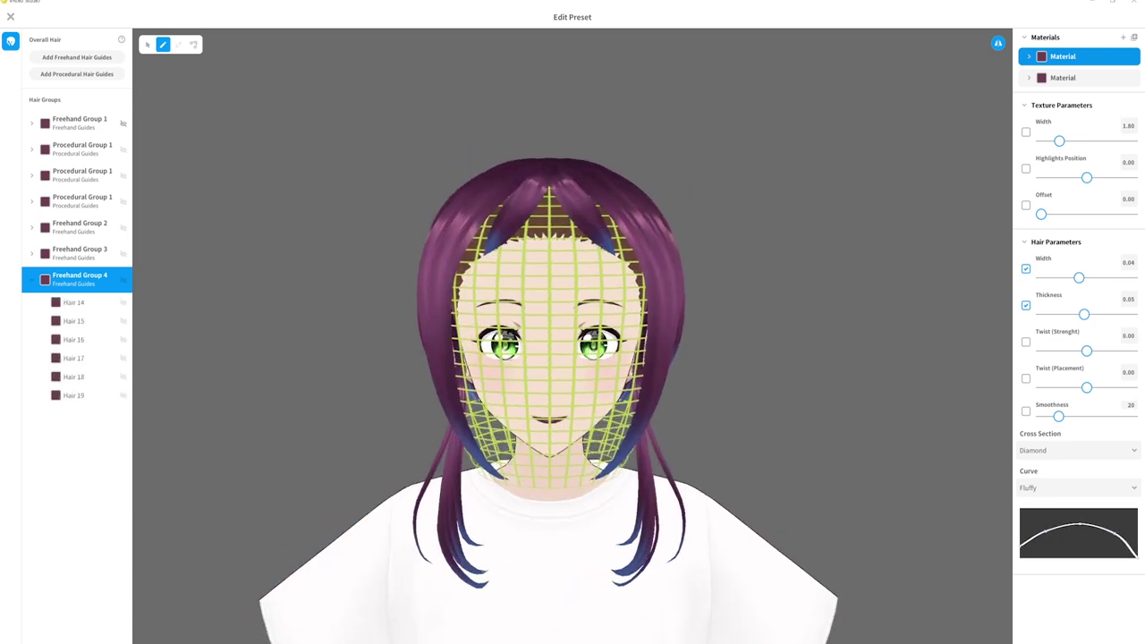
- Switch back to VRoid Studio and select individual strands to refine the side locks, including Hair 12 of Freehand Group 3
left_click(74, 320)
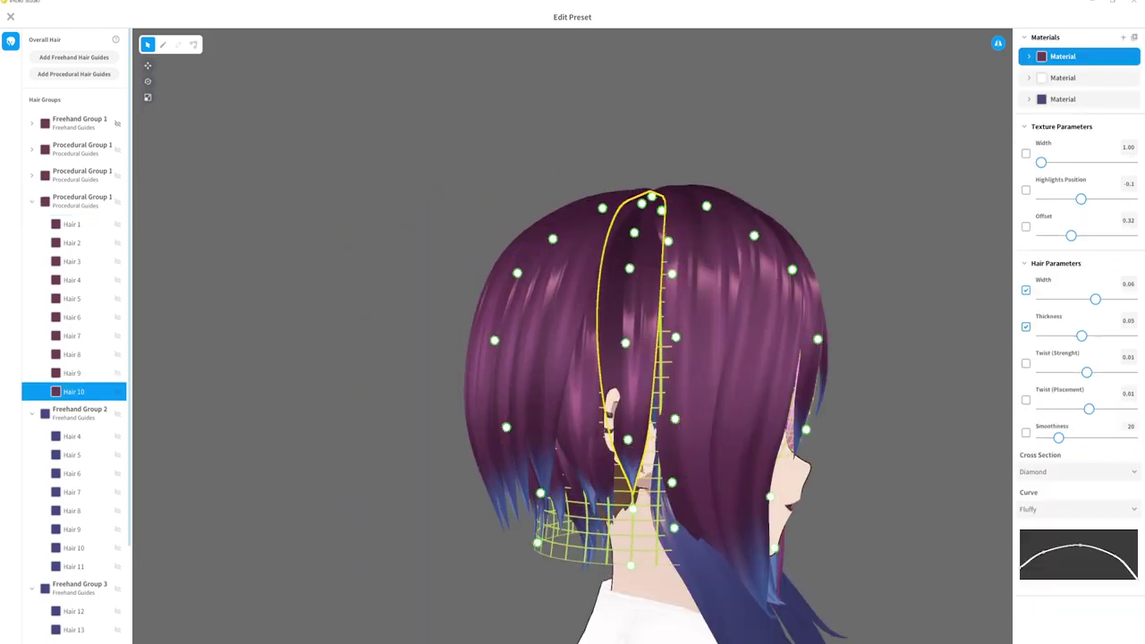
left_click(71, 495)
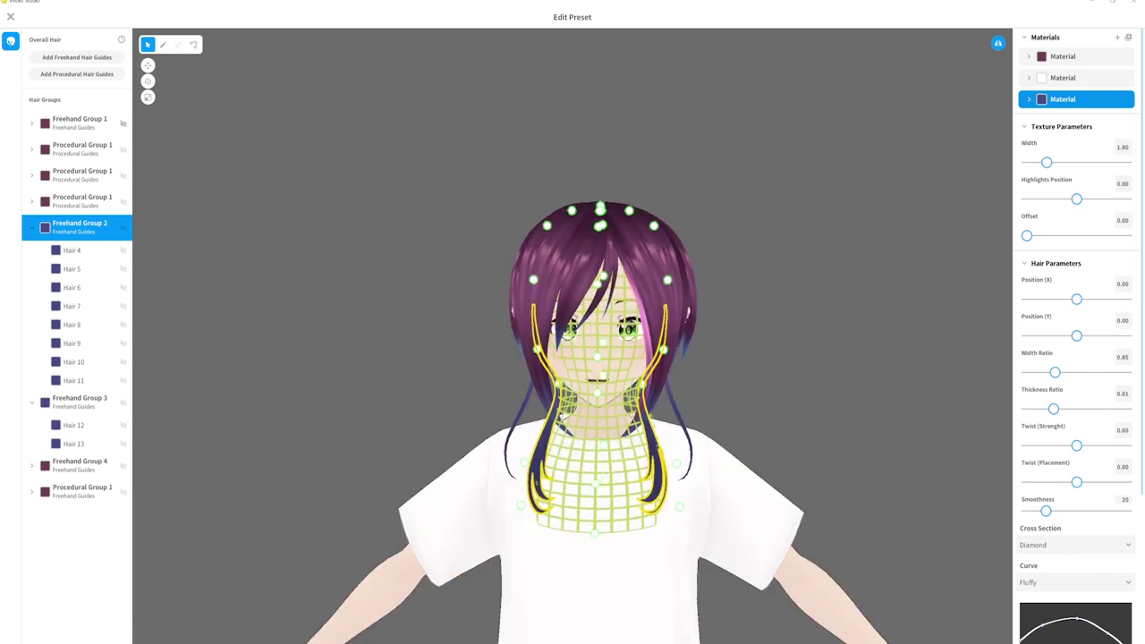
left_click(73, 425)
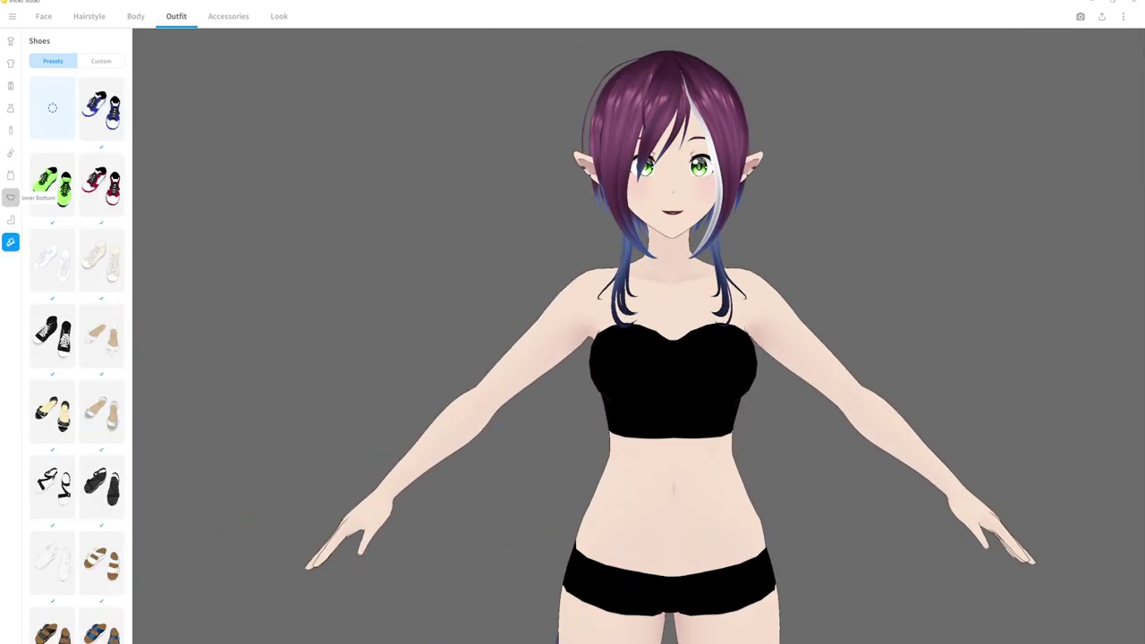
- Remove the inner top and paint the arm area of the skin texture's Layer 1 black as a long arm sleeve
left_click(10, 174)
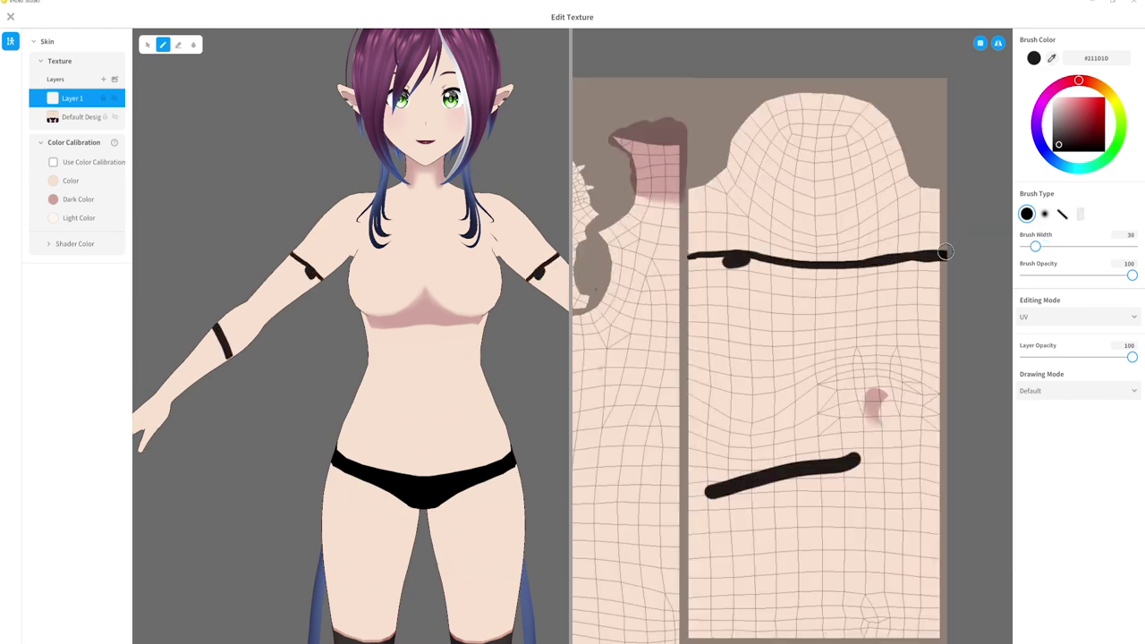
left_click_drag(898, 257, 894, 439)
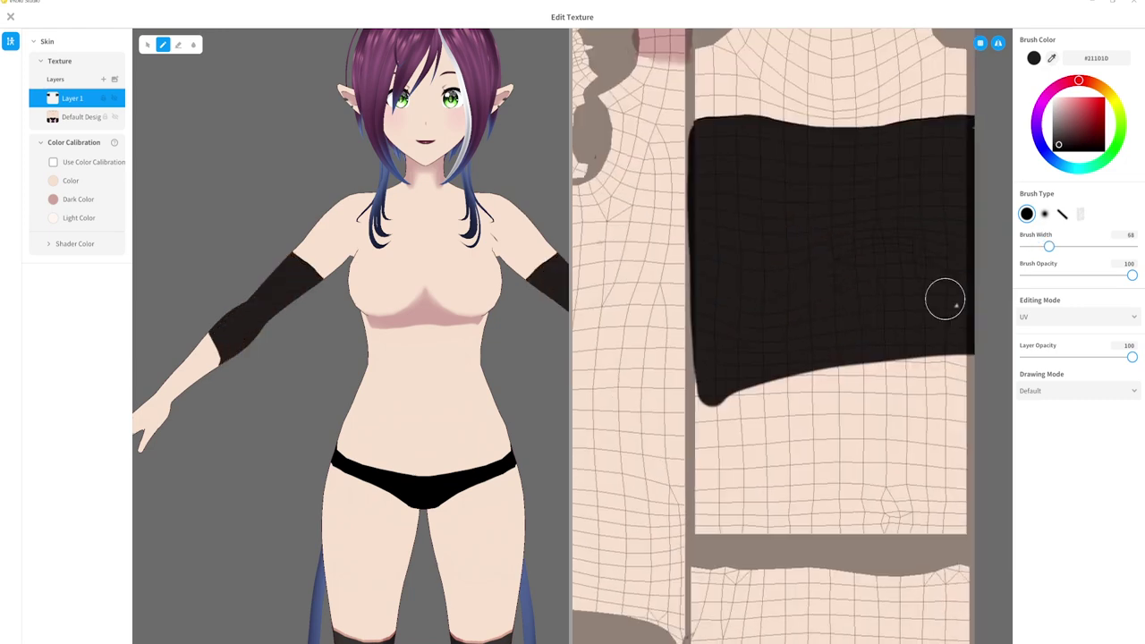
left_click_drag(945, 301, 958, 524)
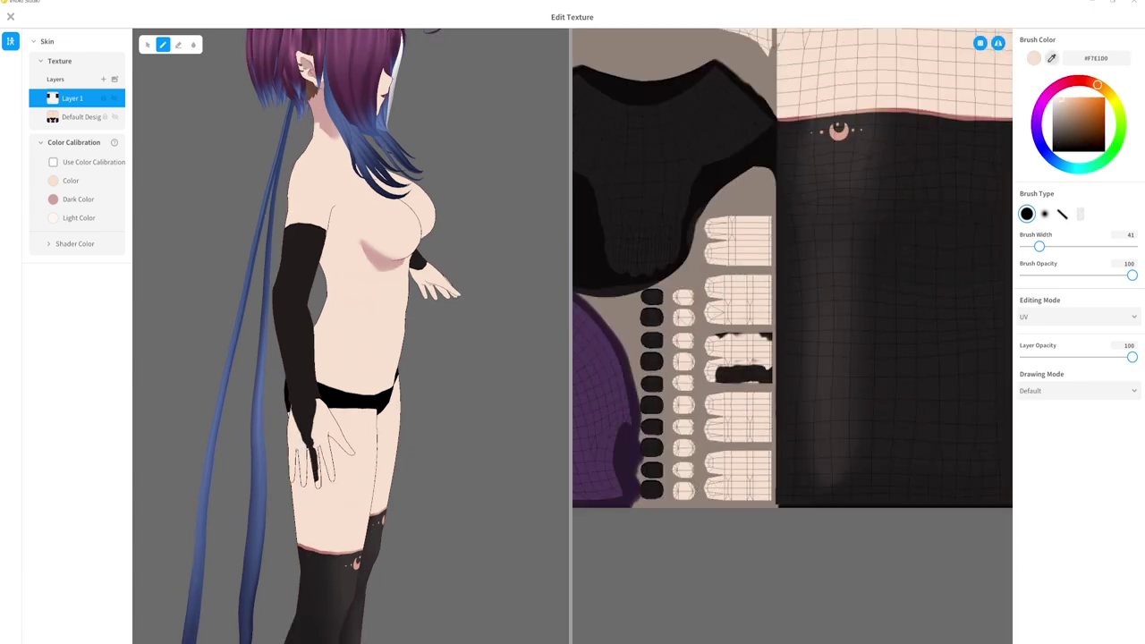
- Extend the black glove onto the middle finger, colour the other fingernails dark purple, and save the skin texture
right_click_drag(312, 415, 375, 425)
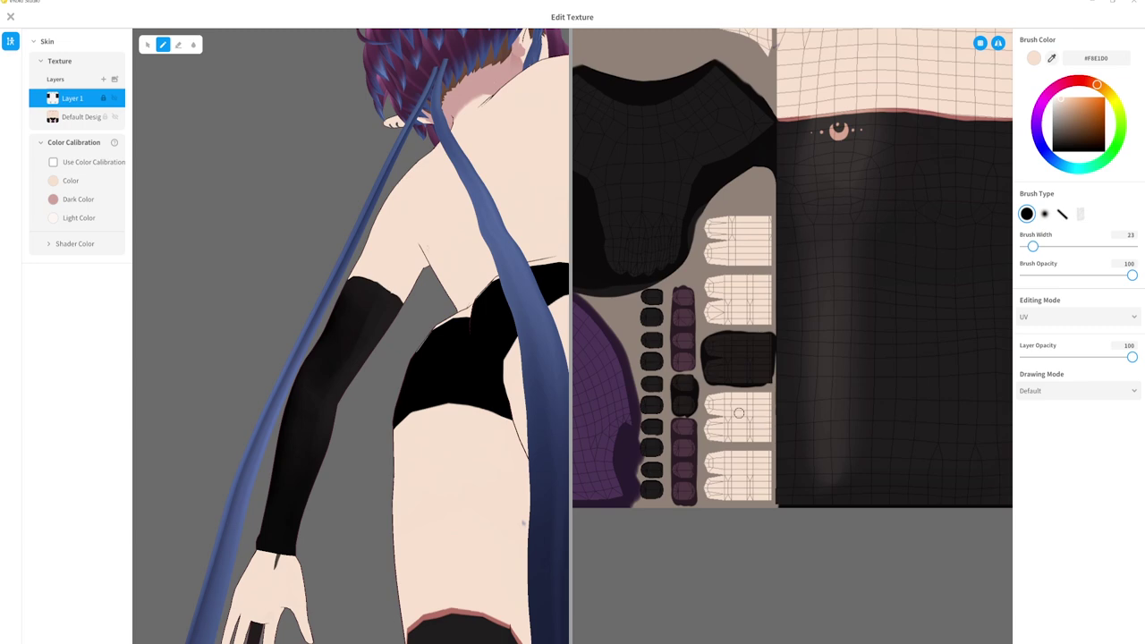
scroll(336, 481, "up", 5)
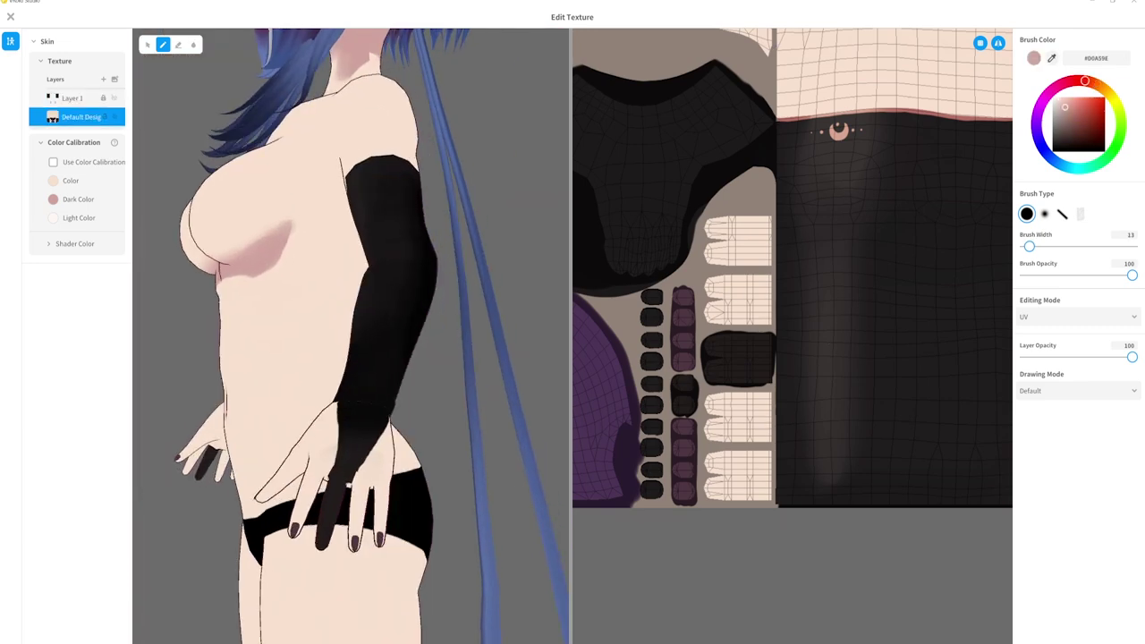
scroll(734, 430, "up", 5)
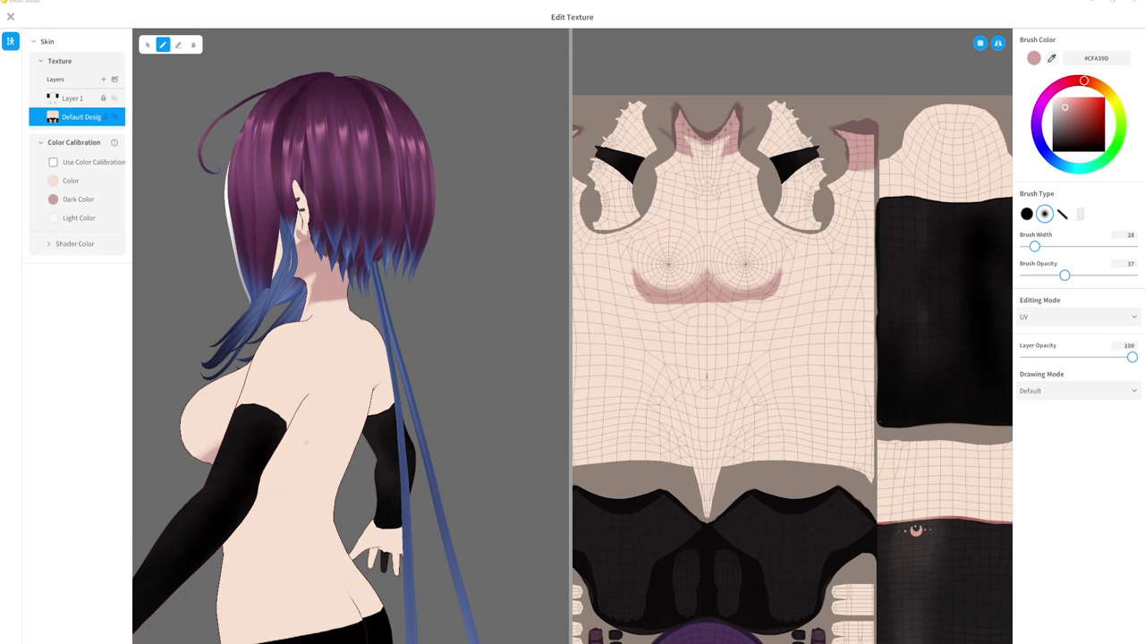
left_click(10, 16)
left_click(572, 353)
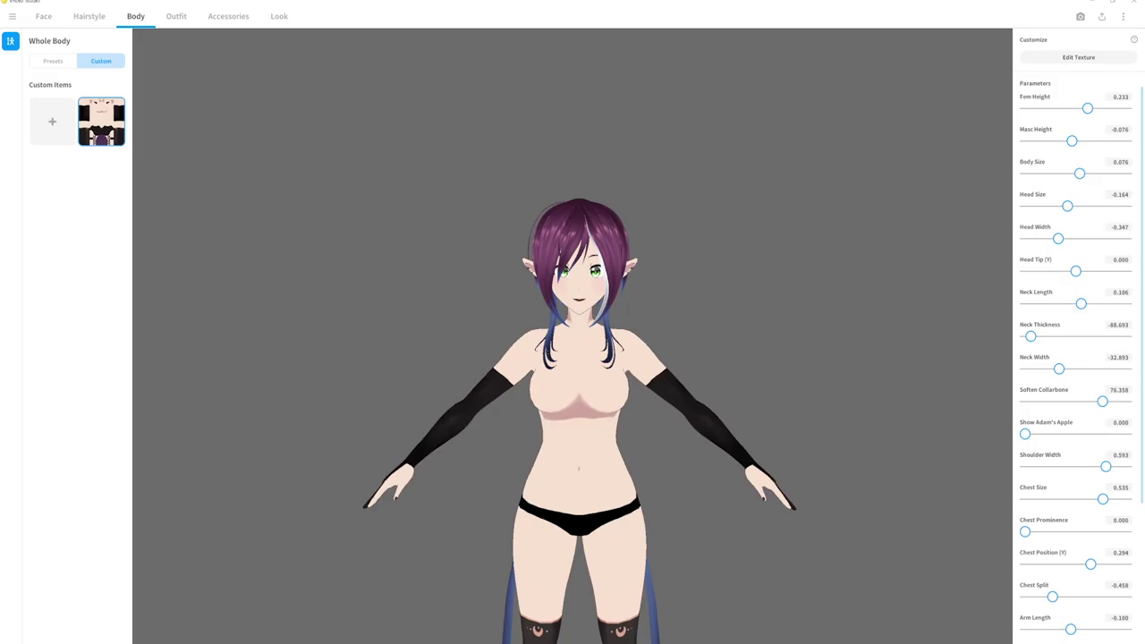
- Create a custom long-sleeved white dress from the Dress (Pencil Skirt) template
left_click(176, 17)
left_click(101, 61)
left_click(52, 121)
left_click(521, 255)
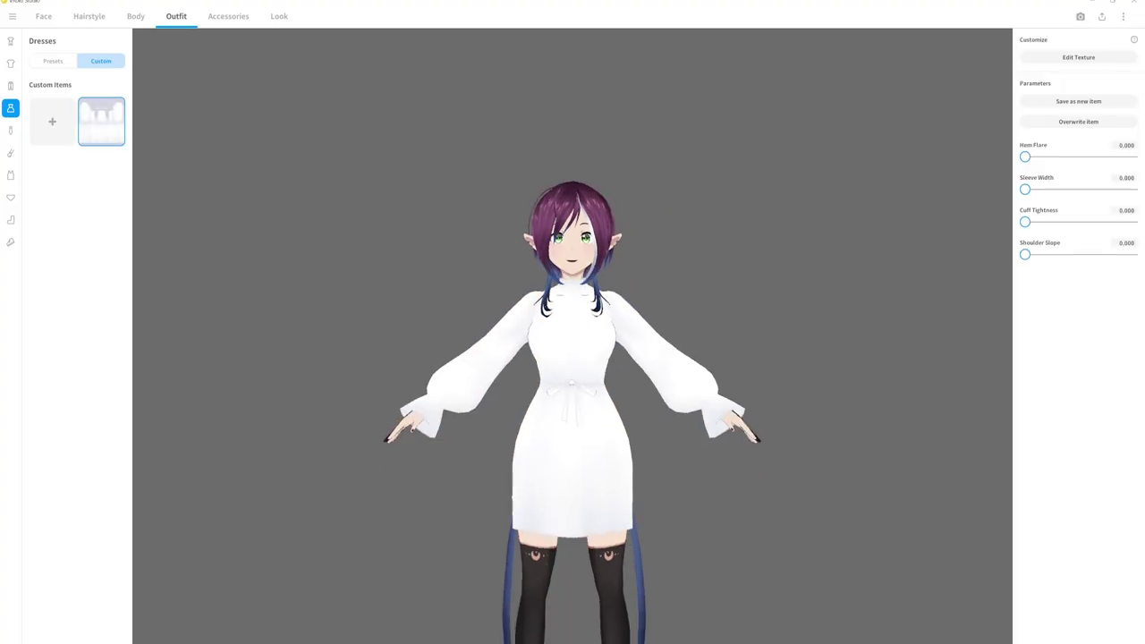
- Edit the dress texture and paint its skin mask white around the arms and shoulders, leaving only the central torso black
left_click(1078, 56)
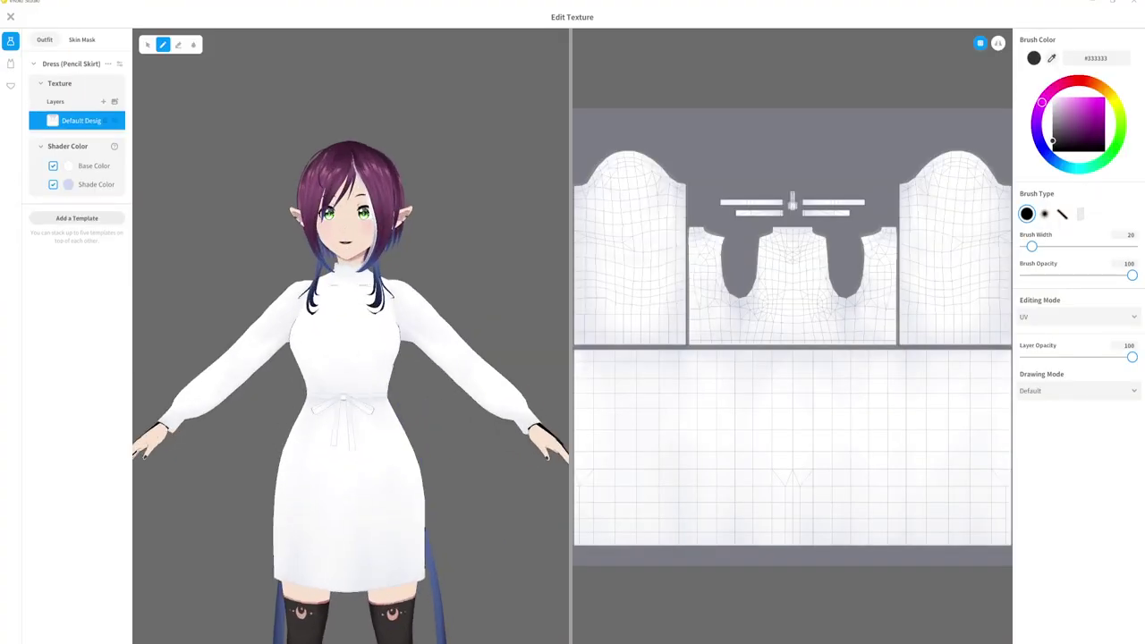
left_click(81, 40)
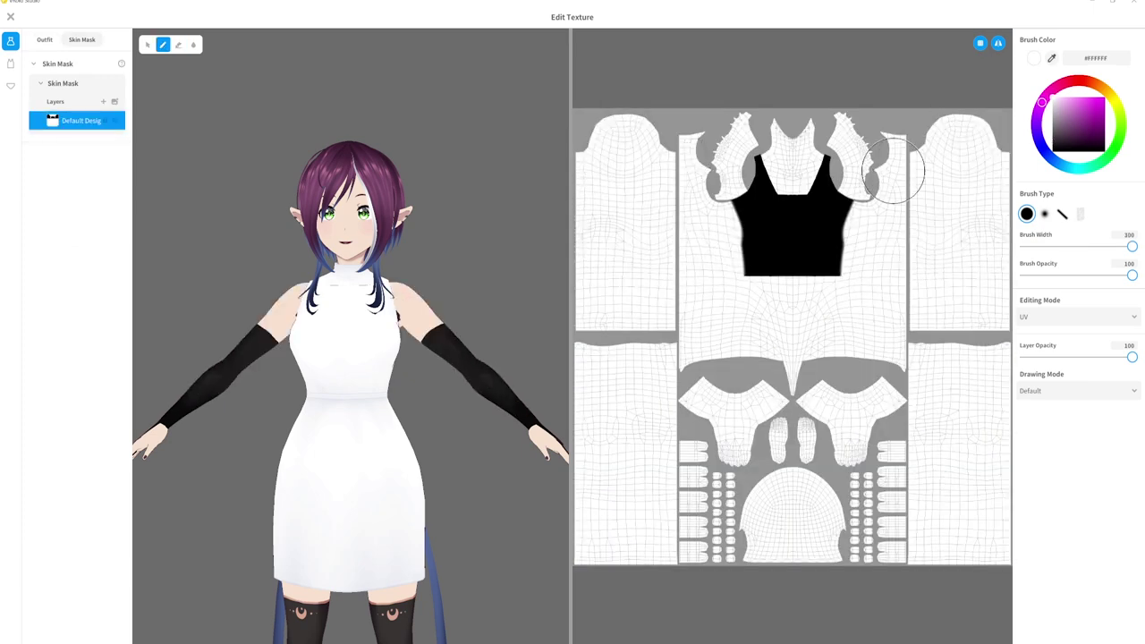
left_click(44, 39)
- Erase wider armholes and a curved chest opening from the dress texture and paint the remaining fabric black
scroll(942, 204, "up", 3)
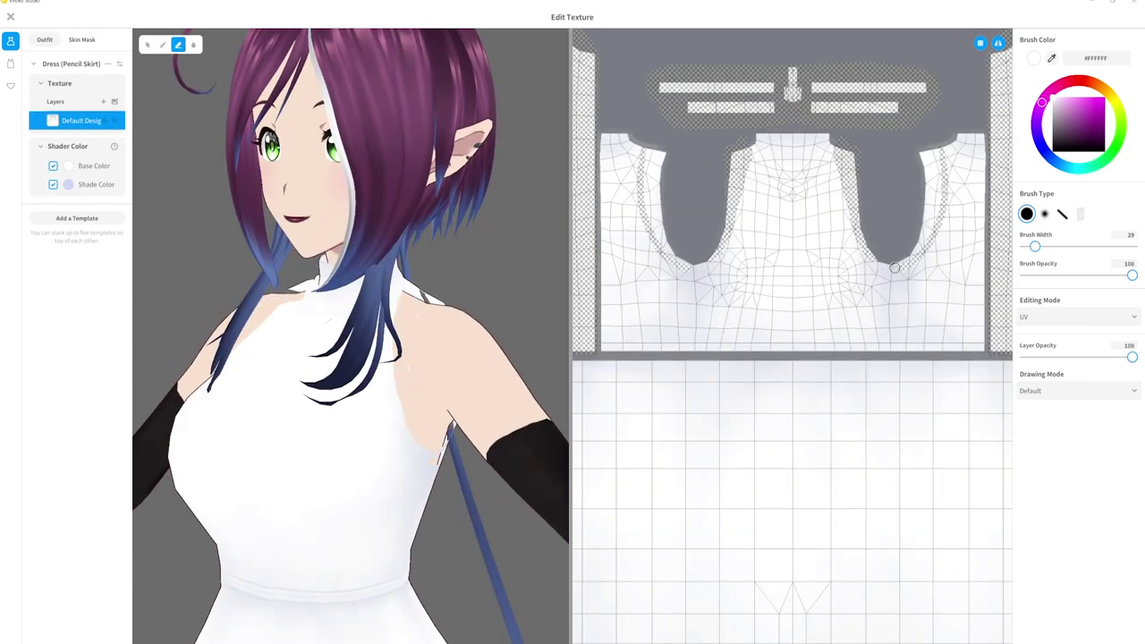
right_click_drag(402, 420, 265, 425)
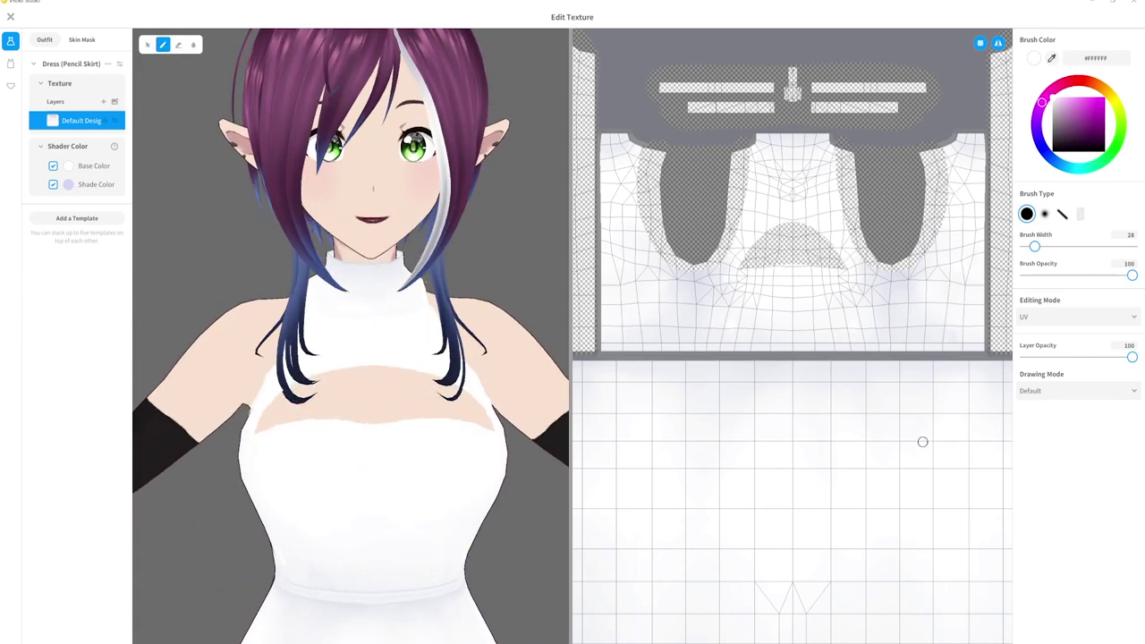
left_click(114, 120)
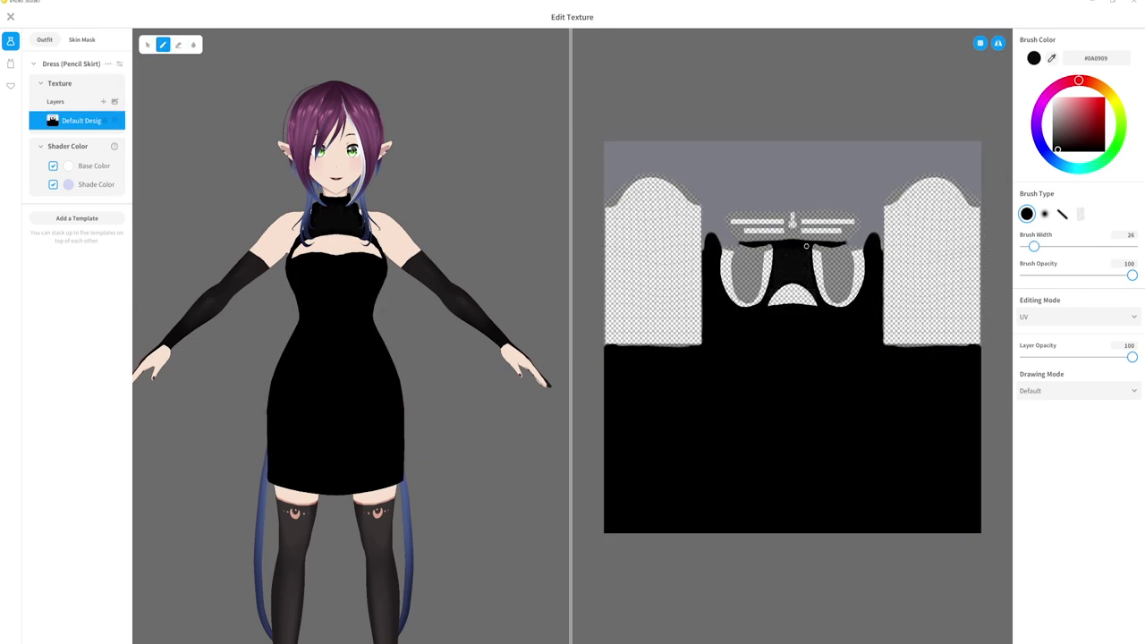
- Shade the black dress with a soft dark grey highlight down the skirt front, using a brush opacity of 14
key("bracketright")
mouse_move(302, 384)
left_mouse_down()
mouse_move(349, 385)
mouse_move(316, 373)
left_mouse_up()
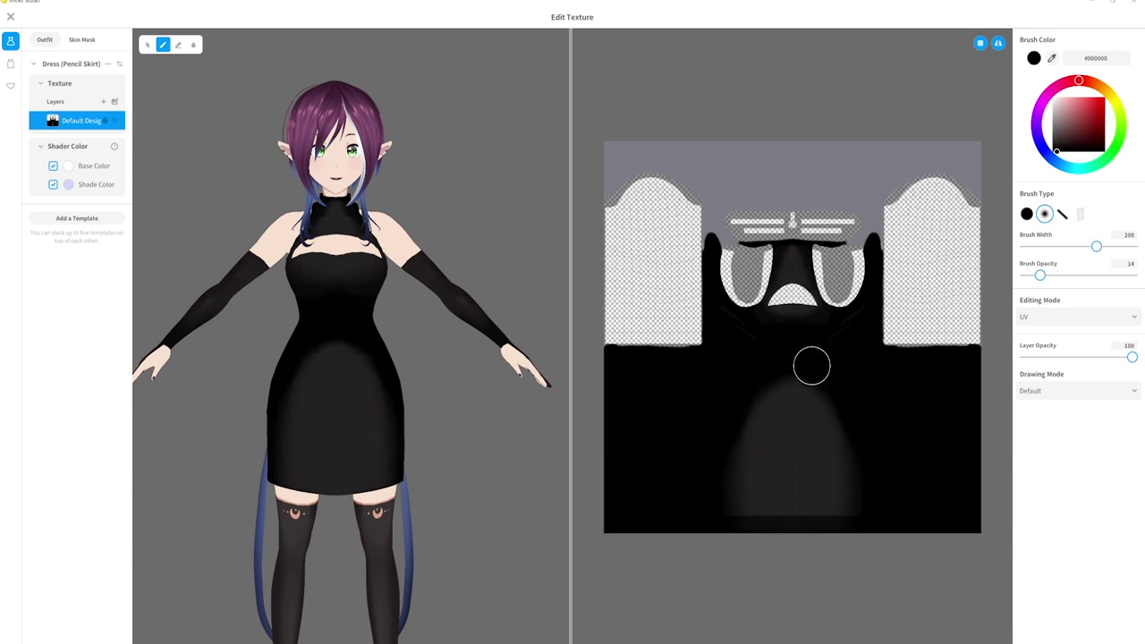
key("bracketleft")
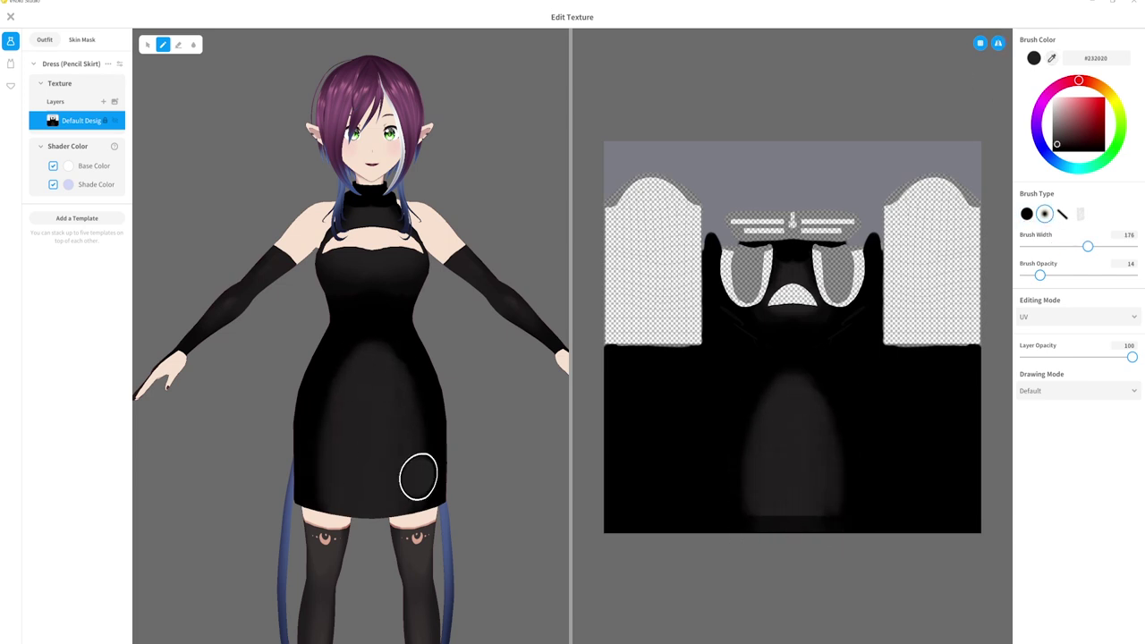
scroll(408, 389, "up", 5)
scroll(813, 267, "up", 5)
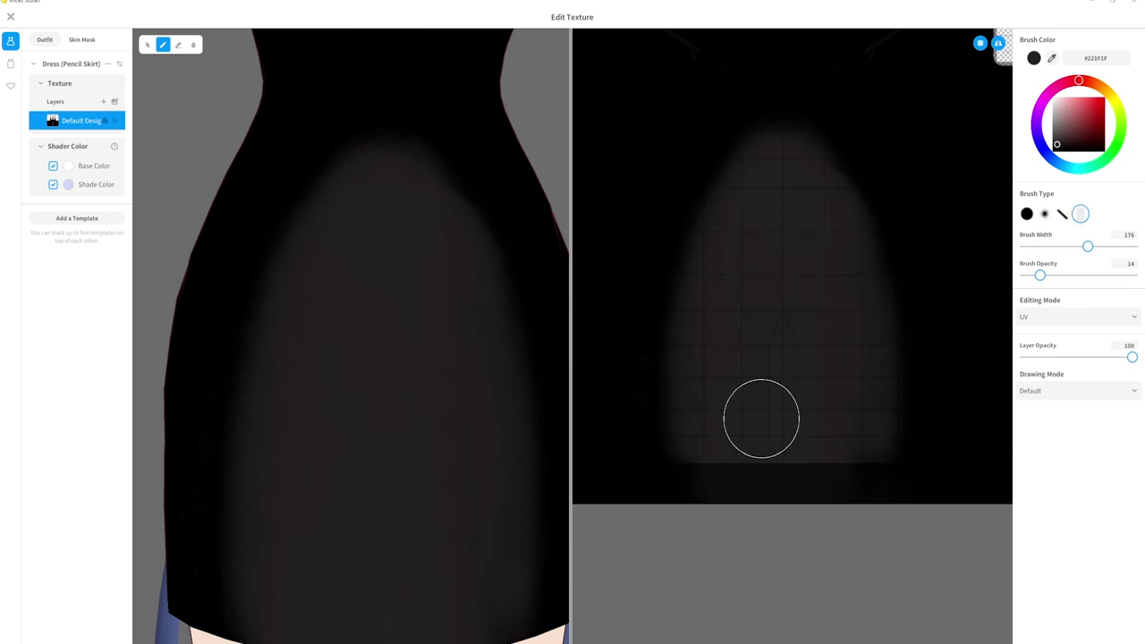
scroll(742, 295, "down", 3)
scroll(358, 358, "down", 5)
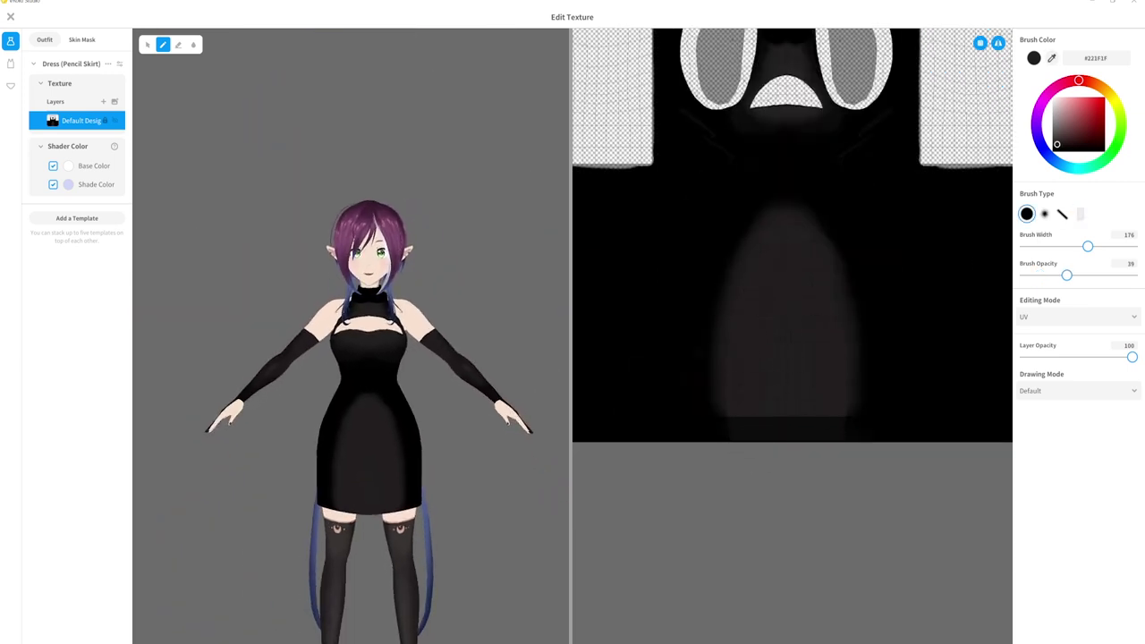
- Shorten the dress by erasing its hem, lower the layer opacity for a sheer look, and save it as a new item
right_click(76, 120)
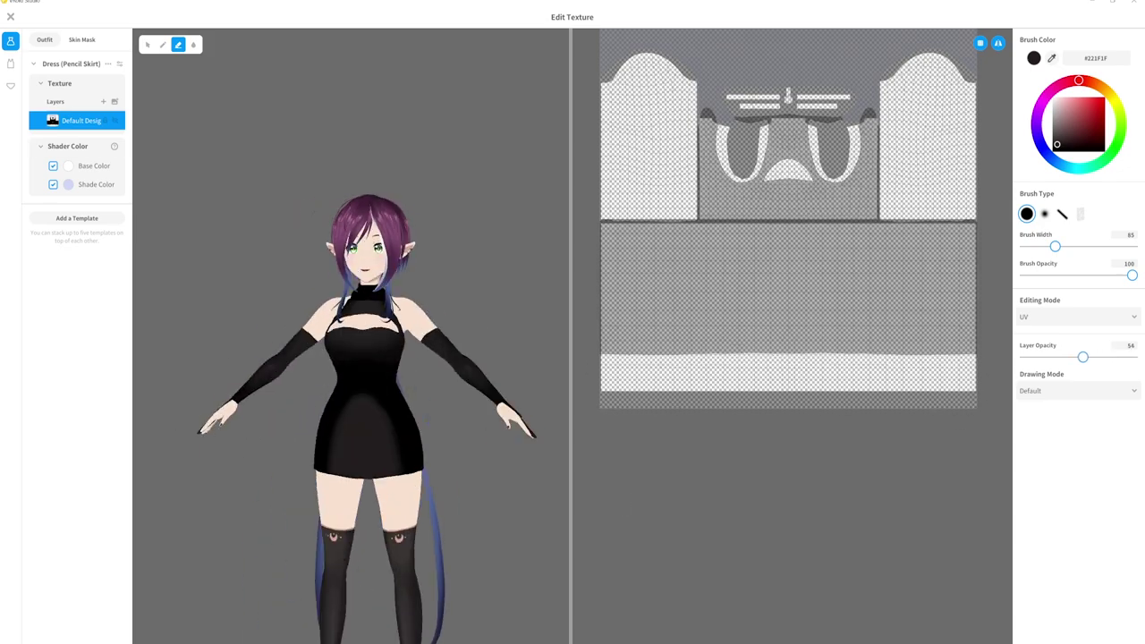
key("Escape")
left_click(572, 370)
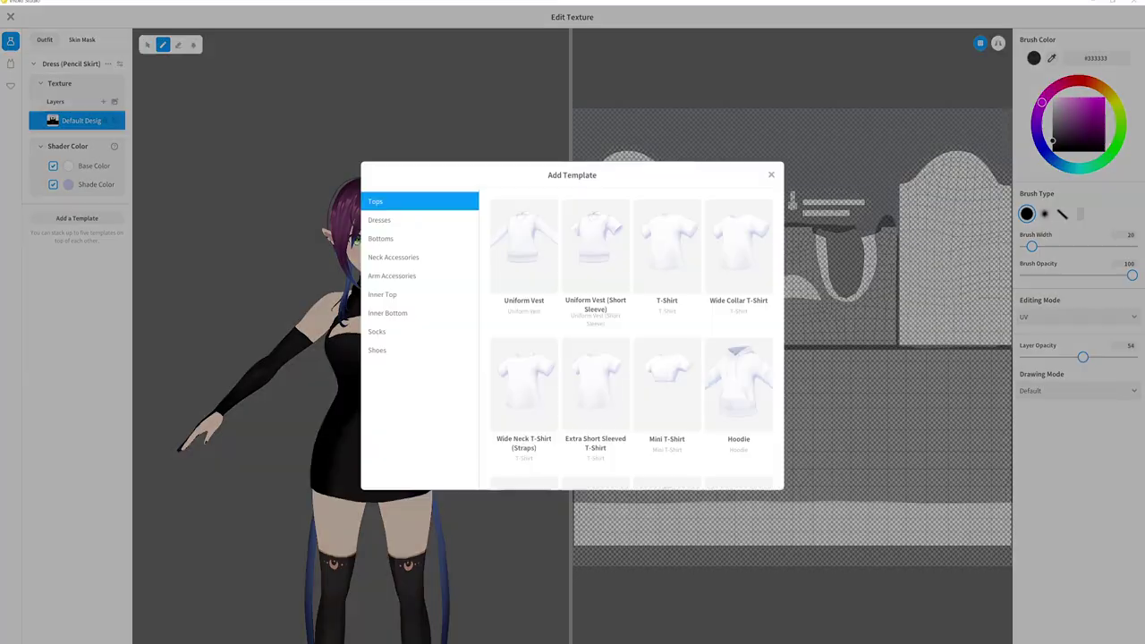
- Stack a Long Coat template over the black dress, extend its lower part in white, and save it as a new item
scroll(633, 325, "down", 3)
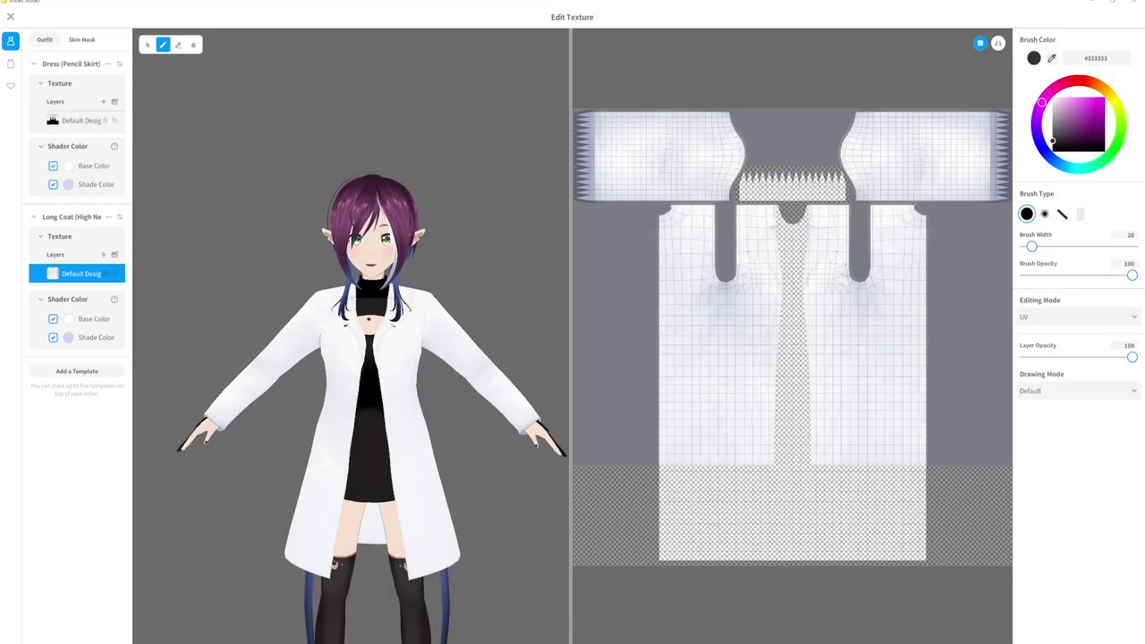
left_click(843, 424, "alt")
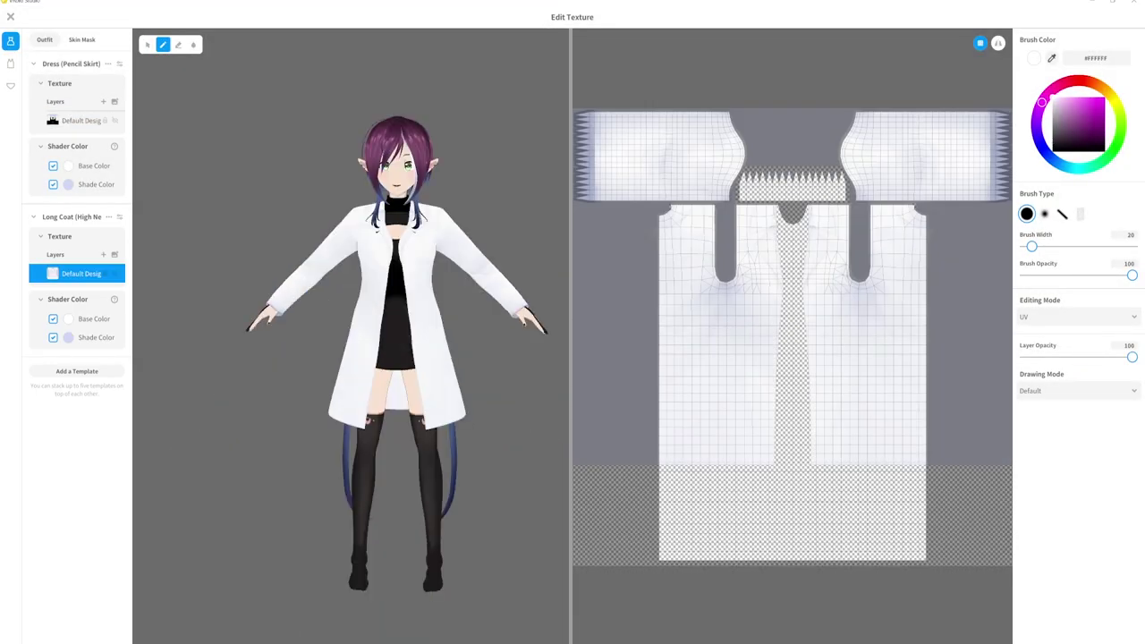
left_click(10, 16)
left_click(573, 370)
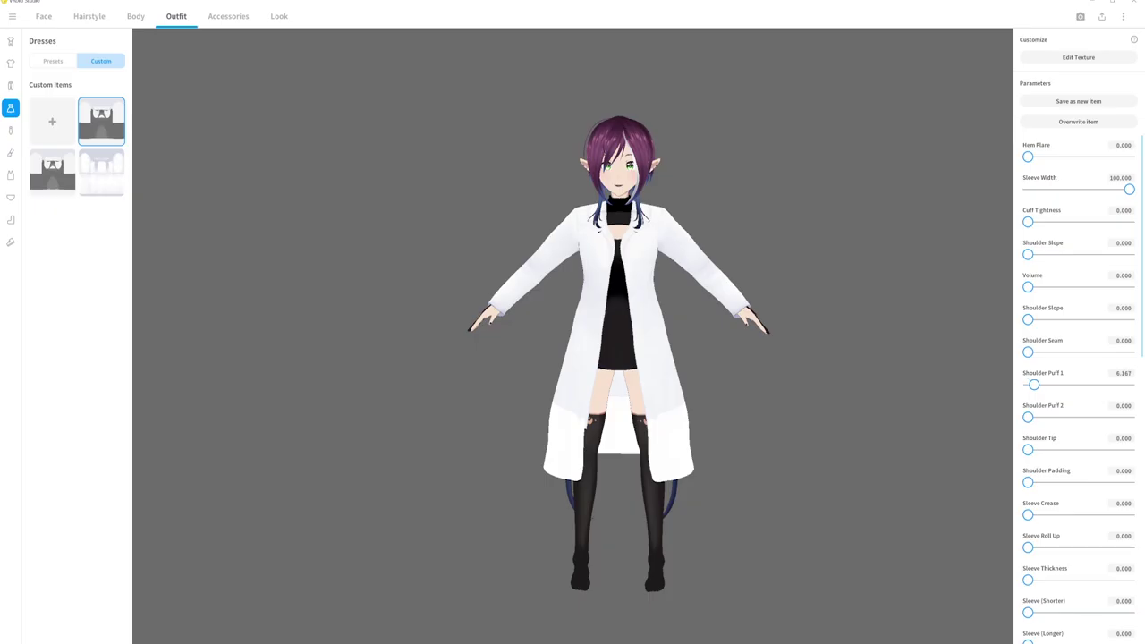
- Widen the coat's waist to 100 and puff out its sleeves with more shoulder padding, sleeve thickness and sleeve width
scroll(1078, 394, "down", 10)
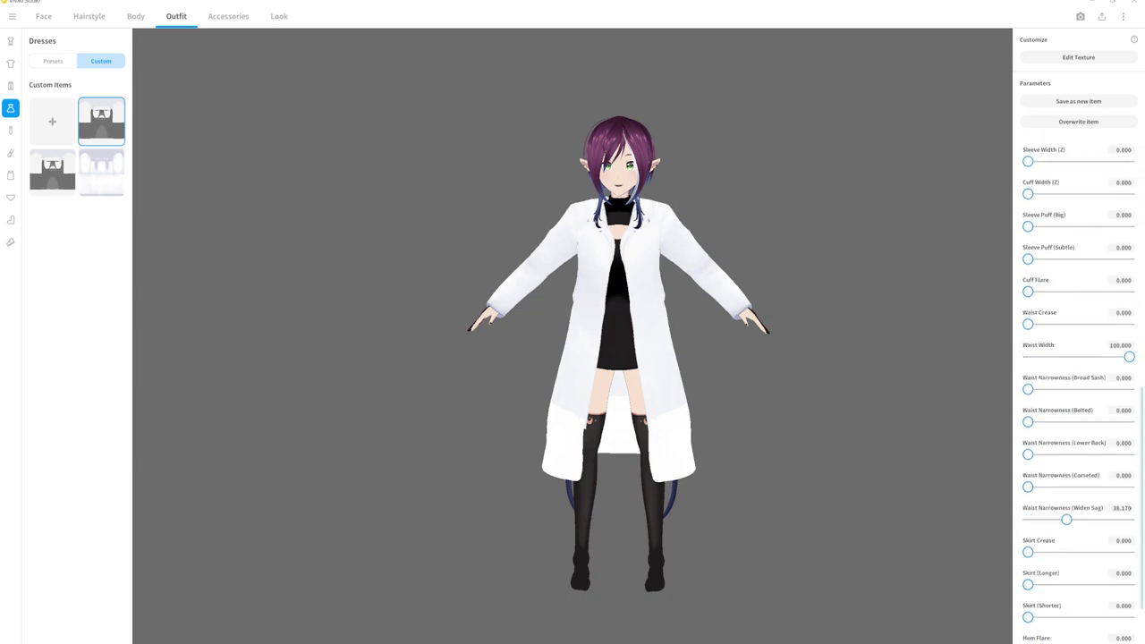
scroll(1078, 394, "up", 5)
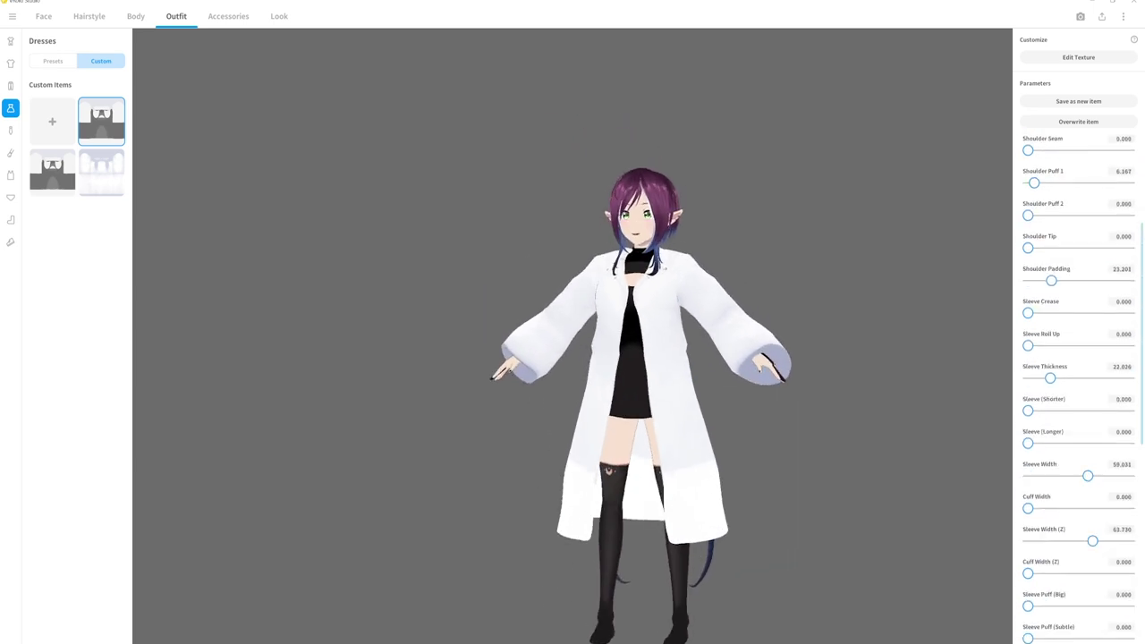
- Erase the coat's shoulders and front edges on its texture and recolour the remaining fabric blue, #466AD5
left_click(1078, 56)
left_click(77, 273)
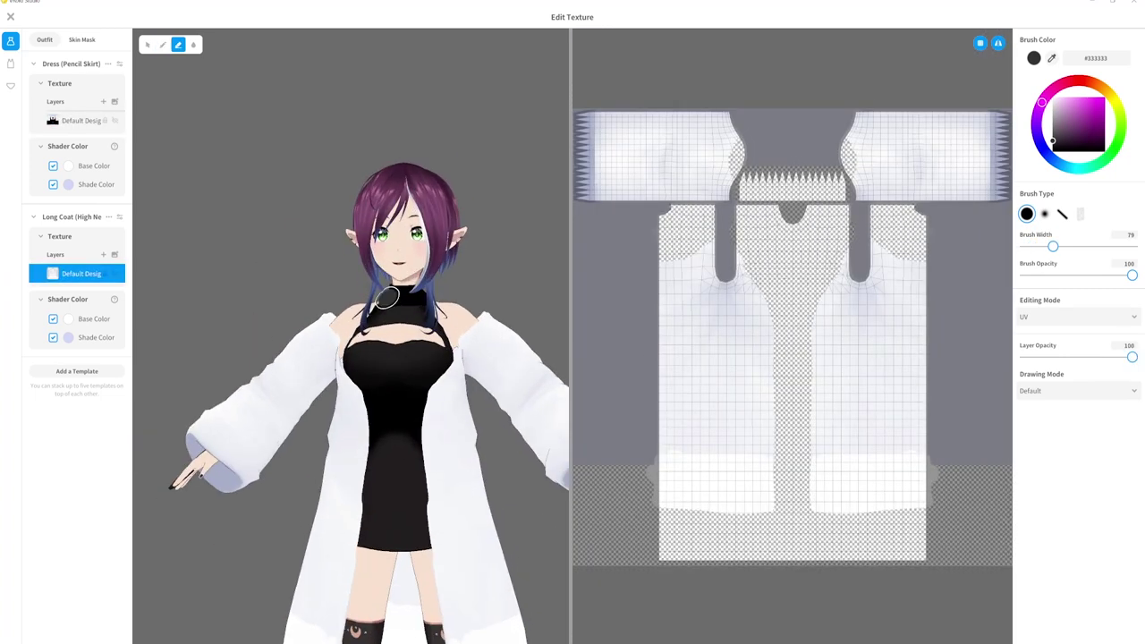
left_click_drag(758, 302, 759, 513)
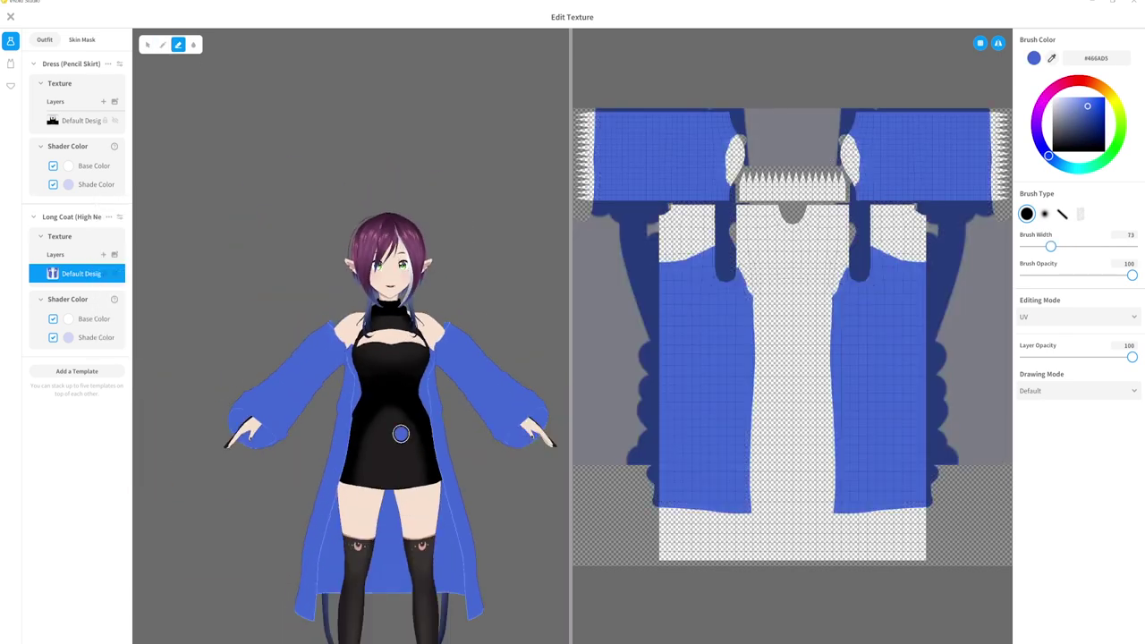
- Export the blue coat texture layer as the PNG image jacket118.png
left_click(114, 273)
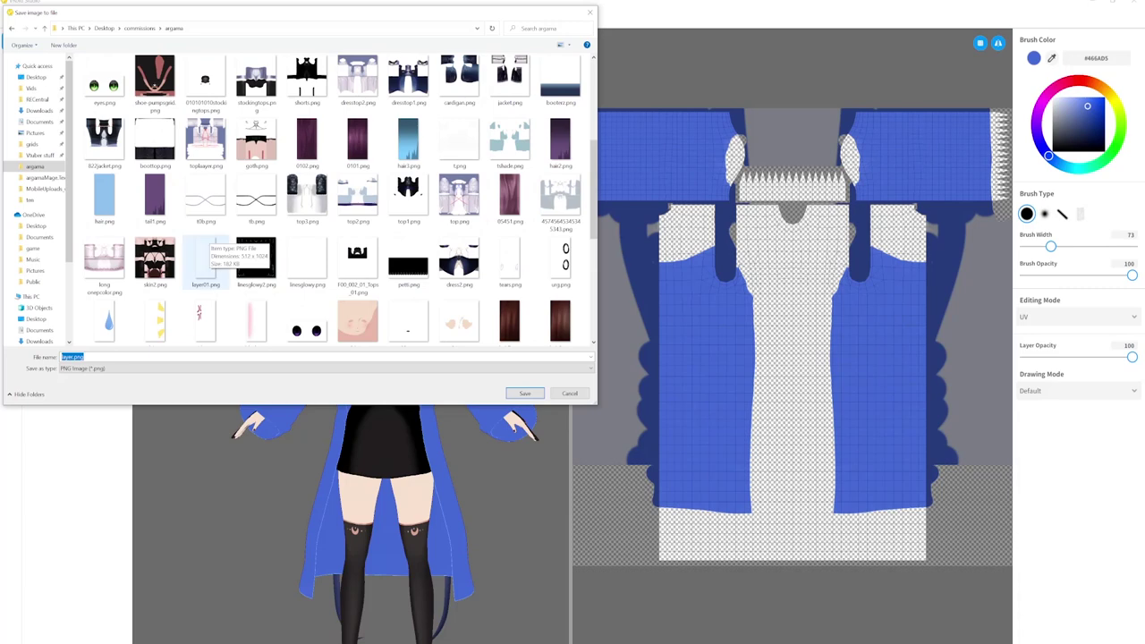
type("jack")
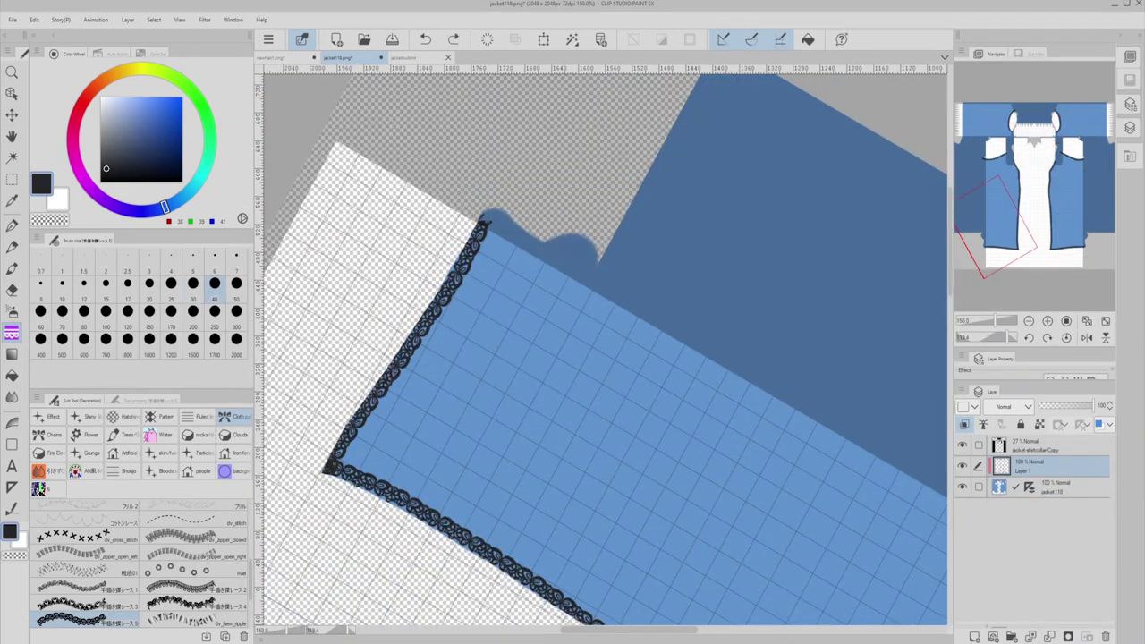
- Trim the coat texture's edges with black lace in Clip Studio Paint, bring it back into VRoid Studio and overwrite the dress item
key("p")
key("ctrl+z")
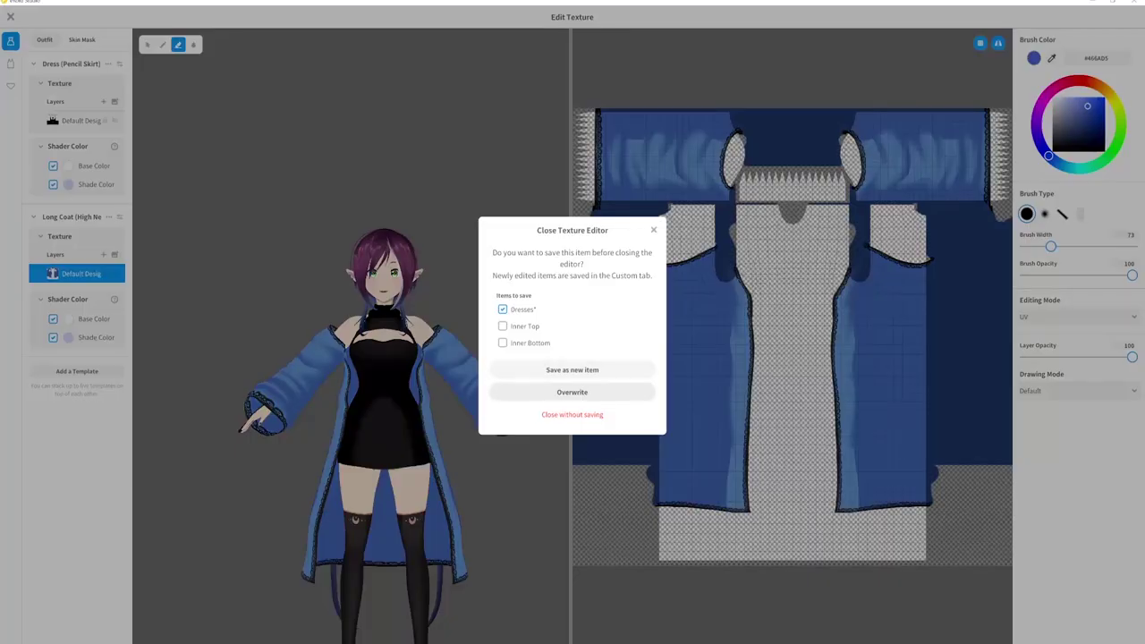
left_click(572, 392)
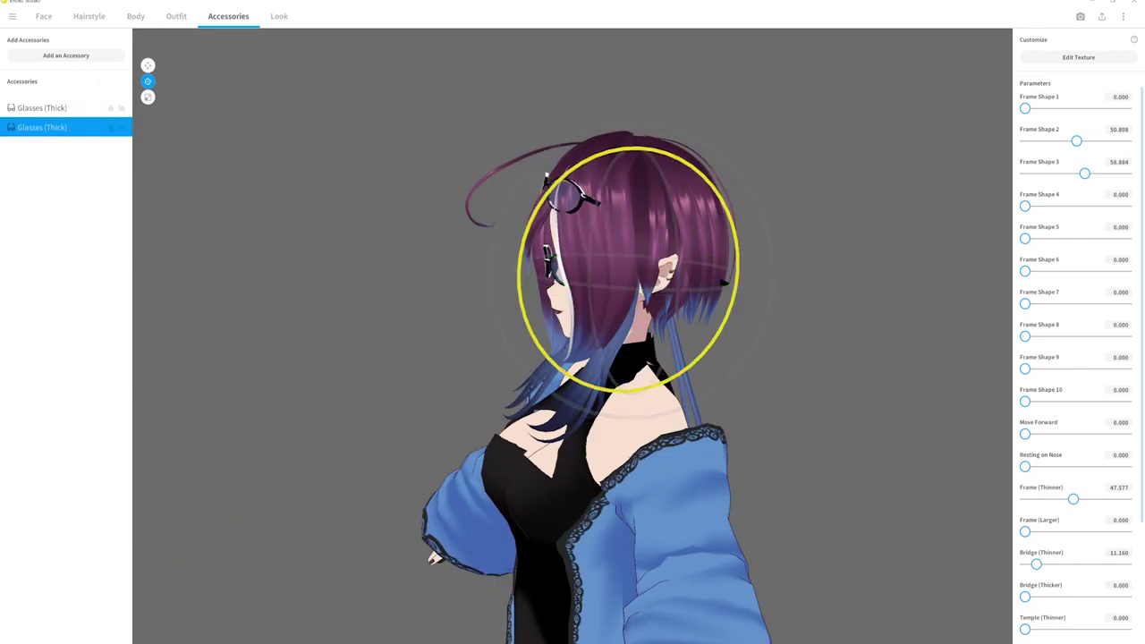
- Paint white spots on the frame texture of the glasses on the head, using a brush width of 20
left_click(1078, 56)
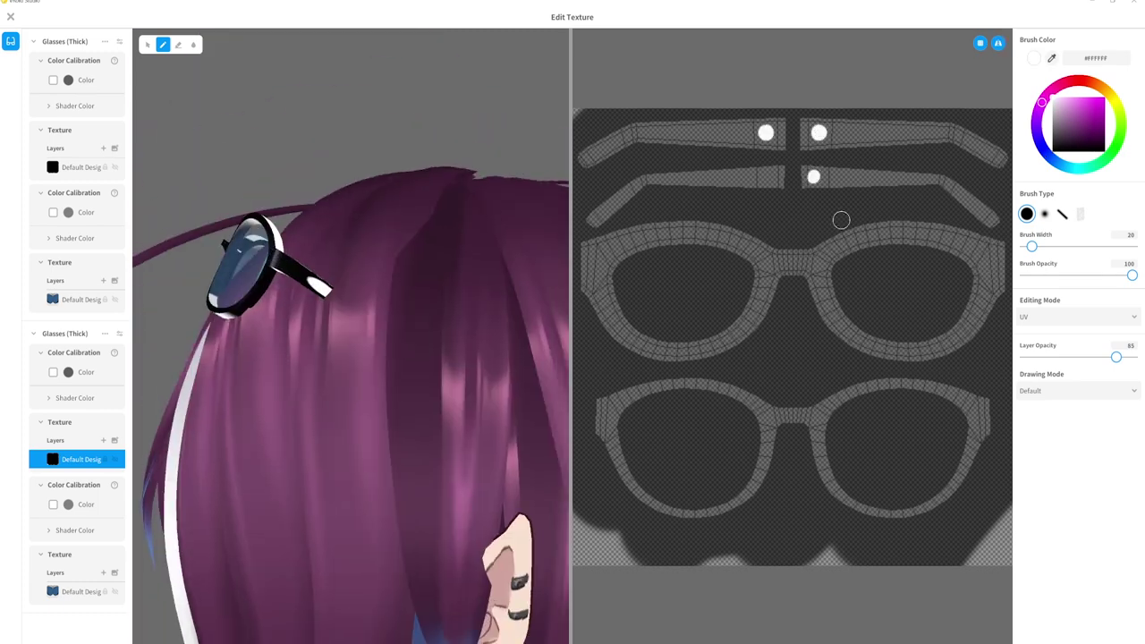
left_click(986, 265)
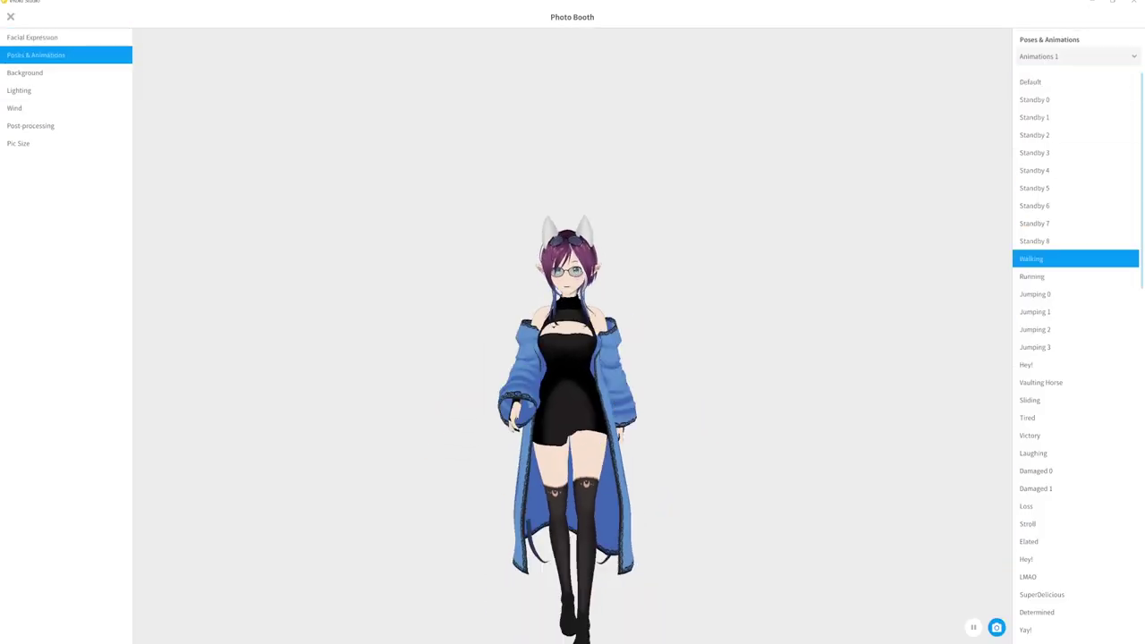
- Preview the standby animations listed before Walking on the avatar in the photo booth
key("Up")
key("Up")
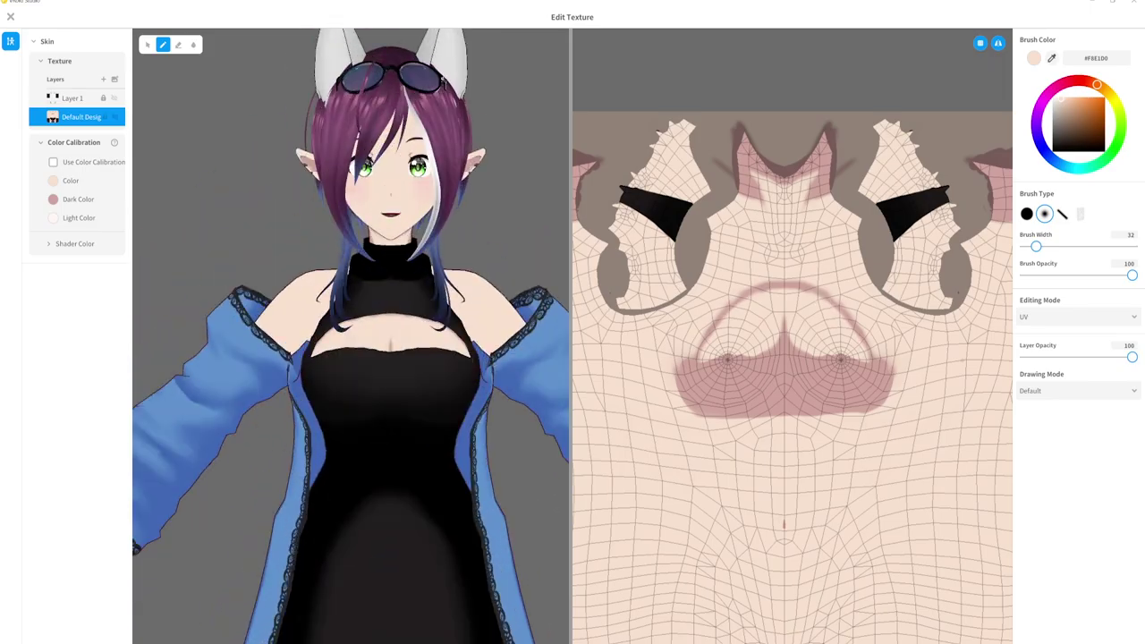
- Close the skin texture editor with its edits saved and save the avatar as a VRoid project file
left_click(10, 16)
left_click(573, 373)
key("ctrl+s")
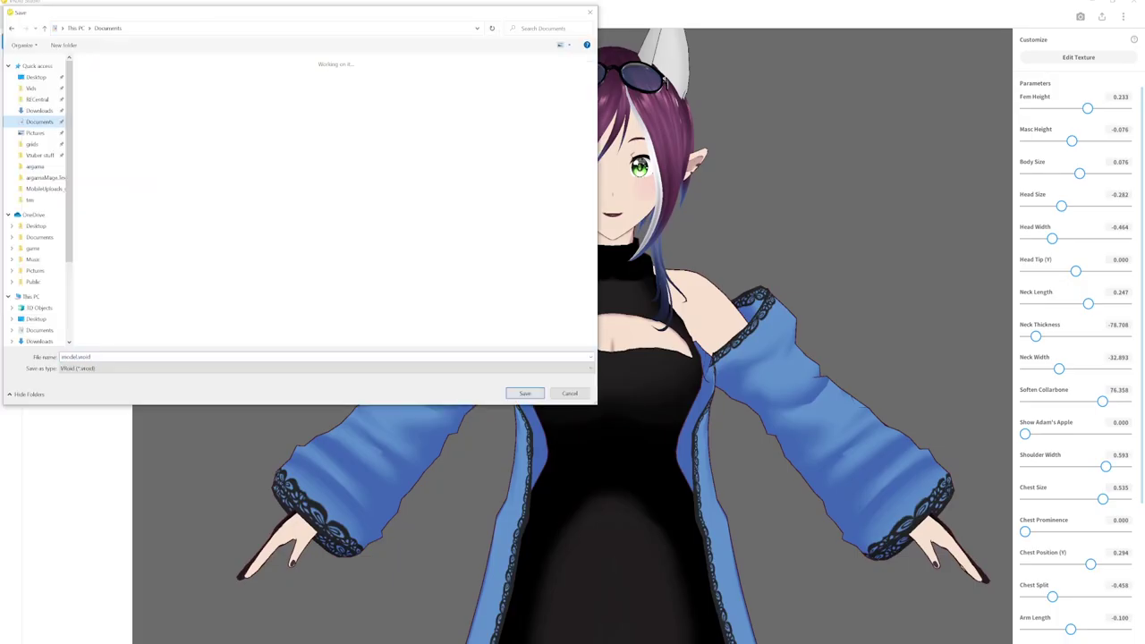
key("Return")
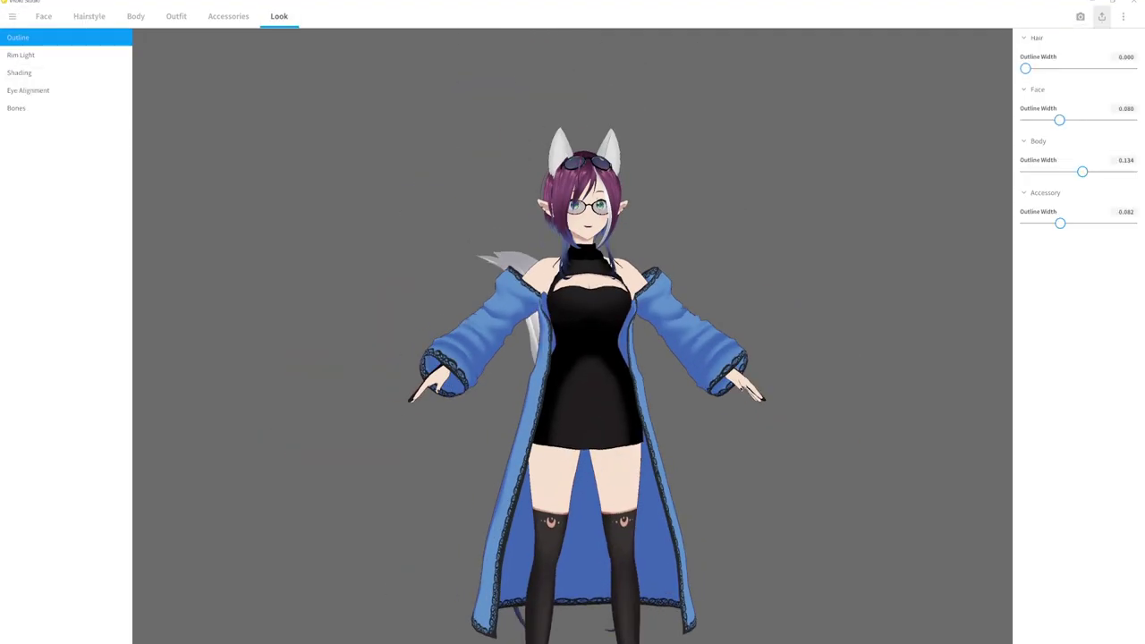
- Prepare the VRM export with the avatar's title and creator filled in, original texture quality and redistribution prohibited
left_click(1005, 18)
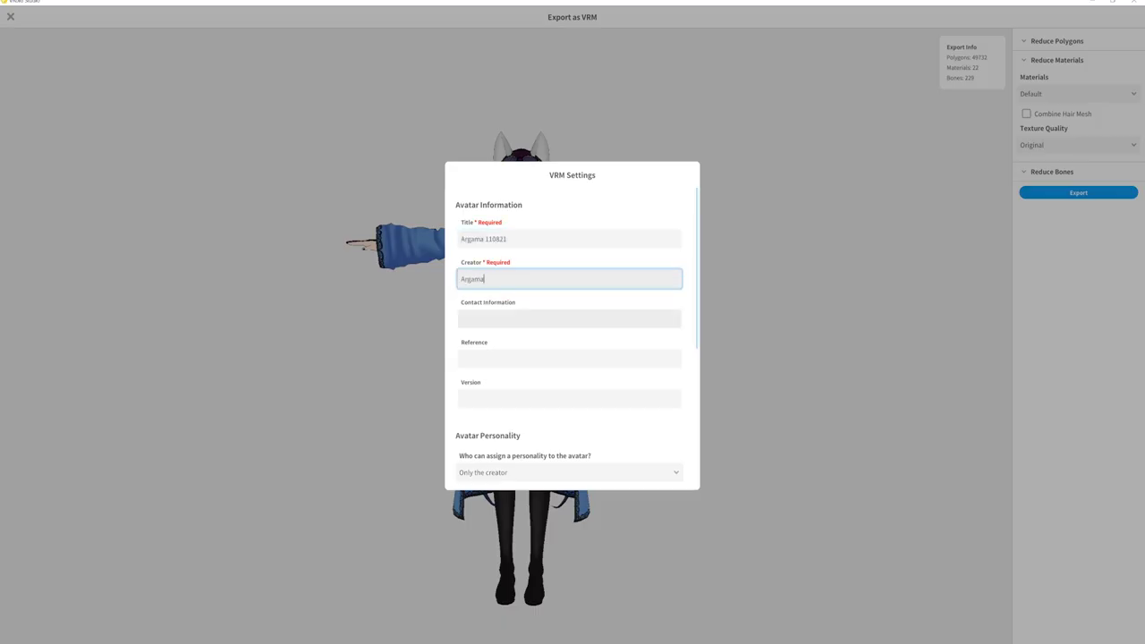
scroll(572, 340, "down", 3)
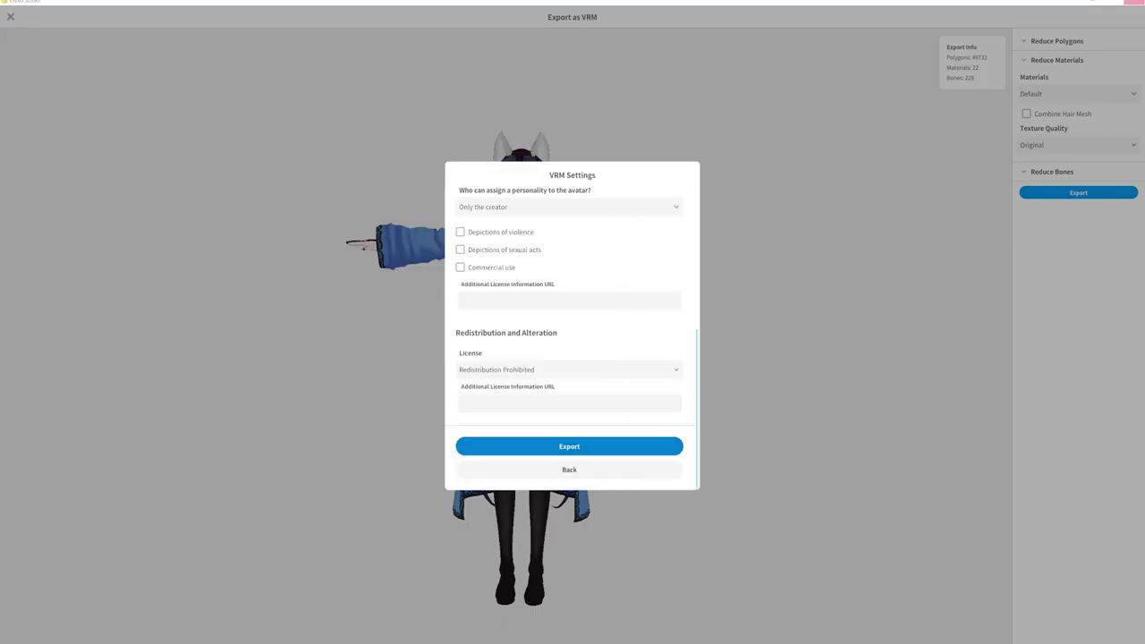
scroll(537, 358, "up", 3)
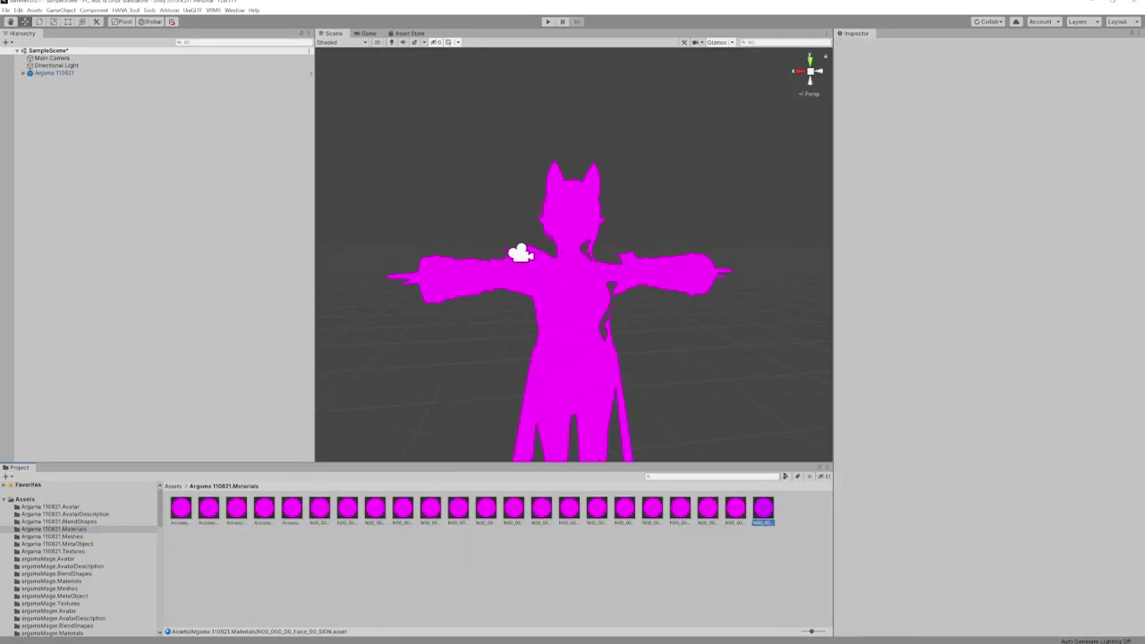
- Switch to Unity and rename a glasses frame material and a lens material of the avatar to frames2 and glasses2
left_click(763, 508)
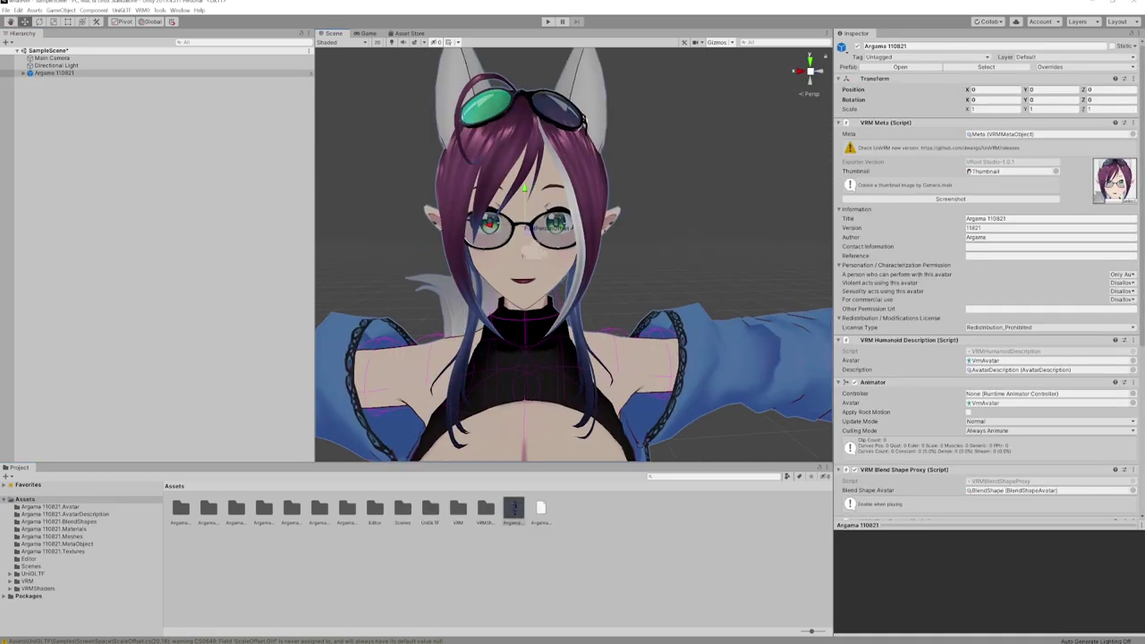
left_click(54, 529)
left_click(235, 508)
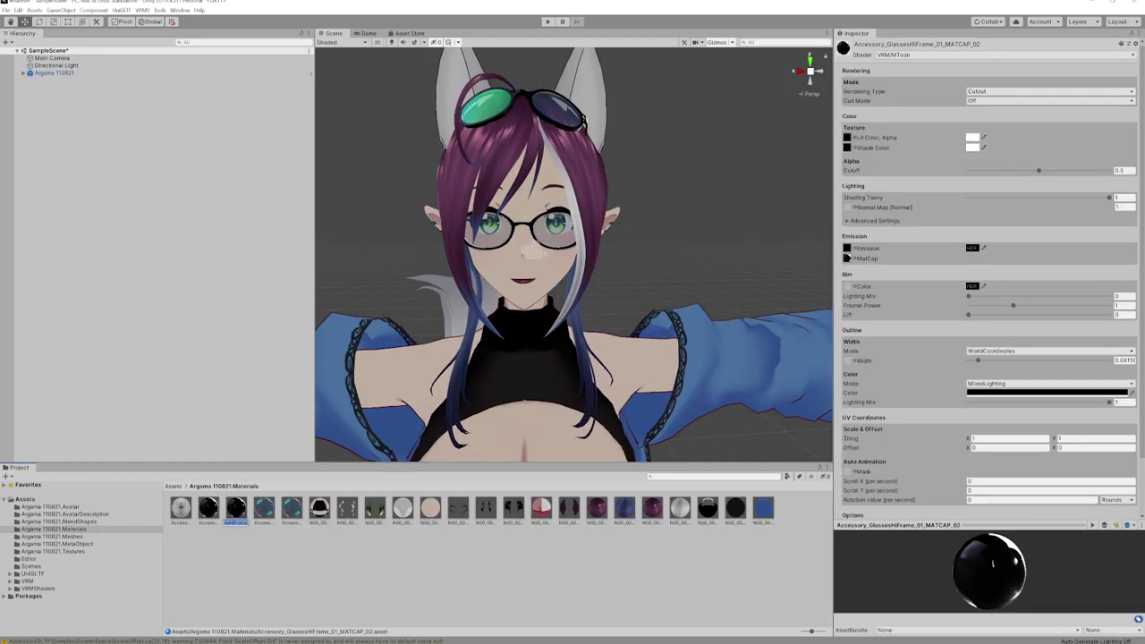
left_click(263, 508)
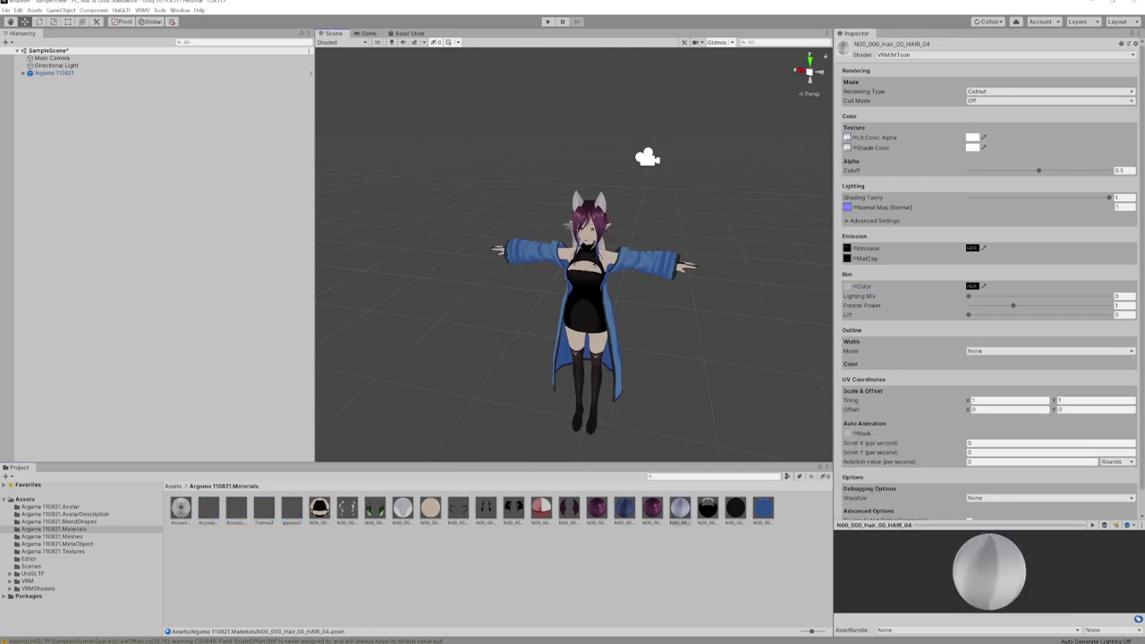
- Set up a bone weight transfer for Hair067 from J_Bip_C_Head to J_Bip_C_Hips in the avatar prefab
right_click(679, 507)
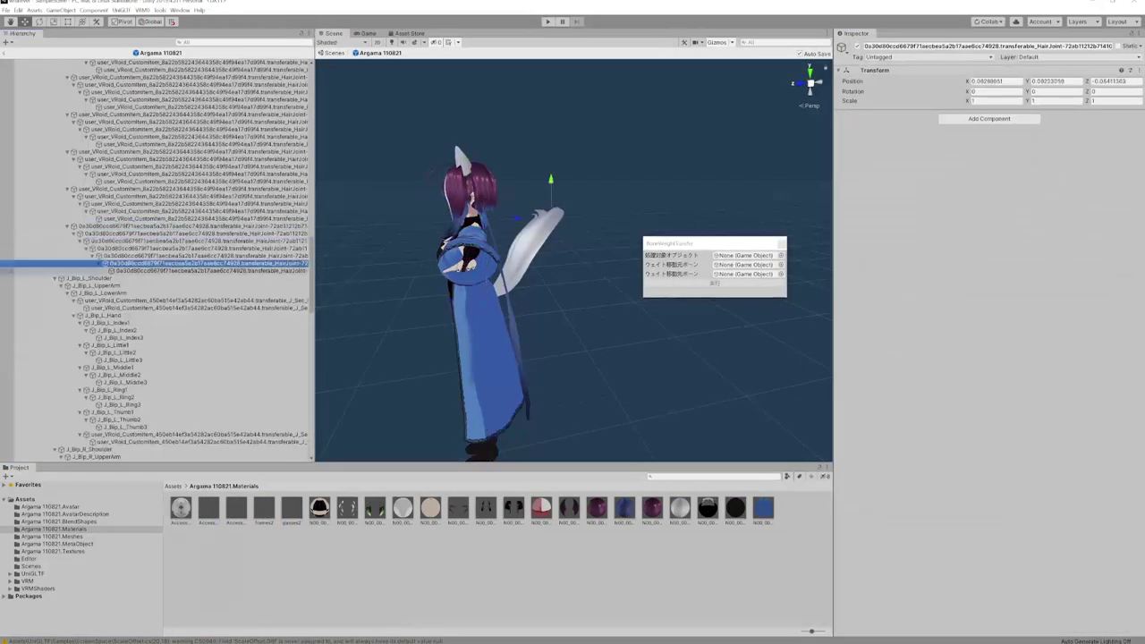
scroll(157, 268, "down", 10)
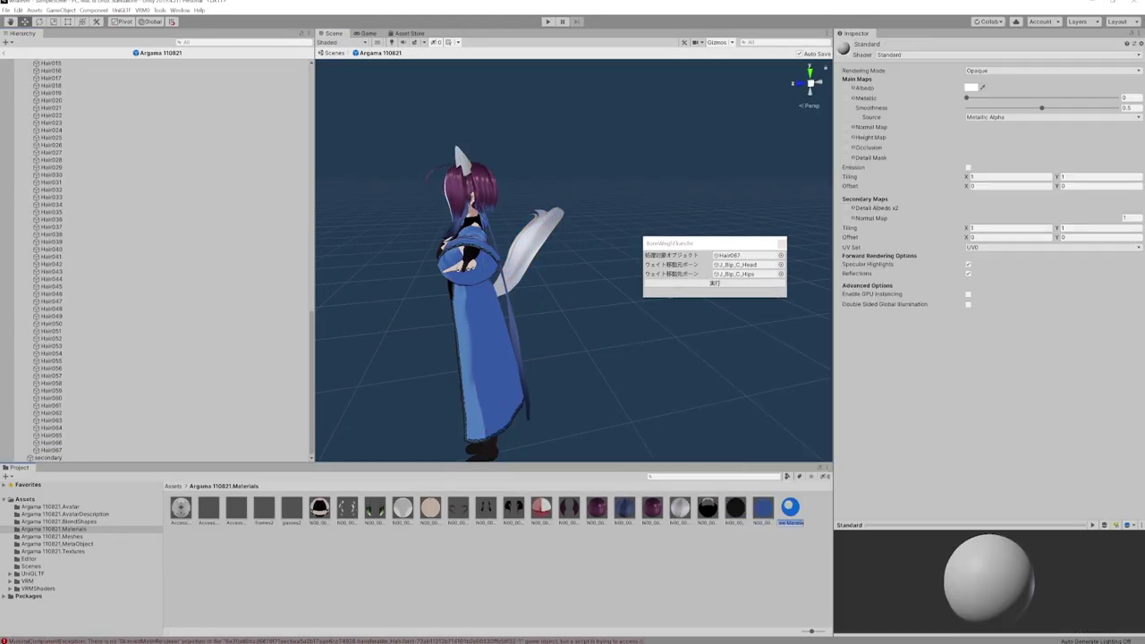
- Create a separate material named tail in the avatar's Materials folder and test the scene in play mode
type("tail")
key("Return")
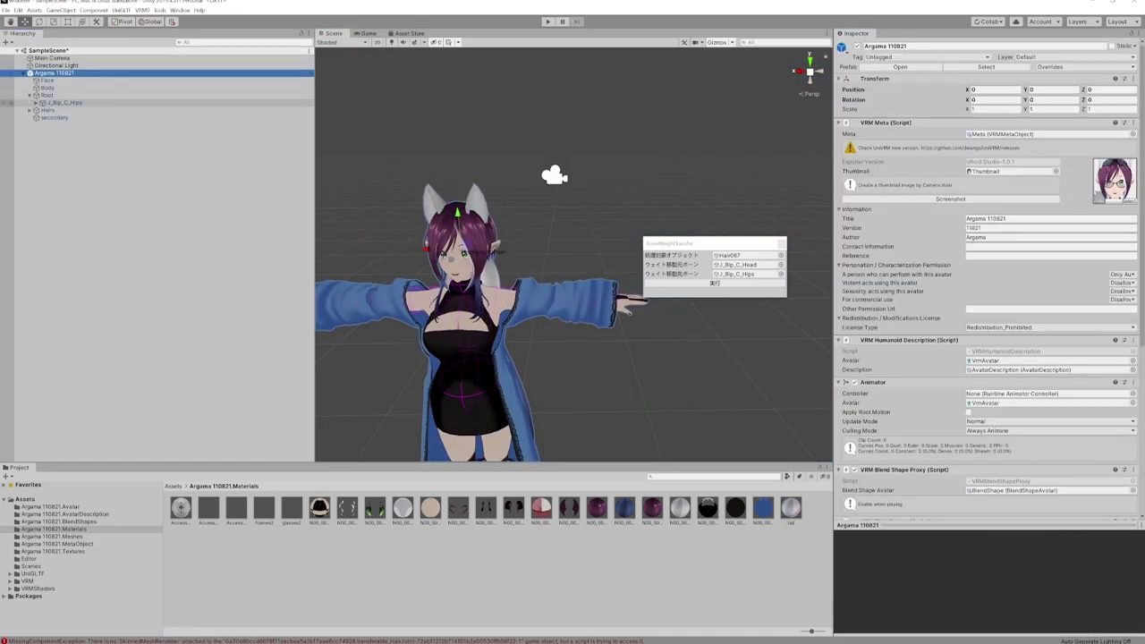
key("ctrl+p")
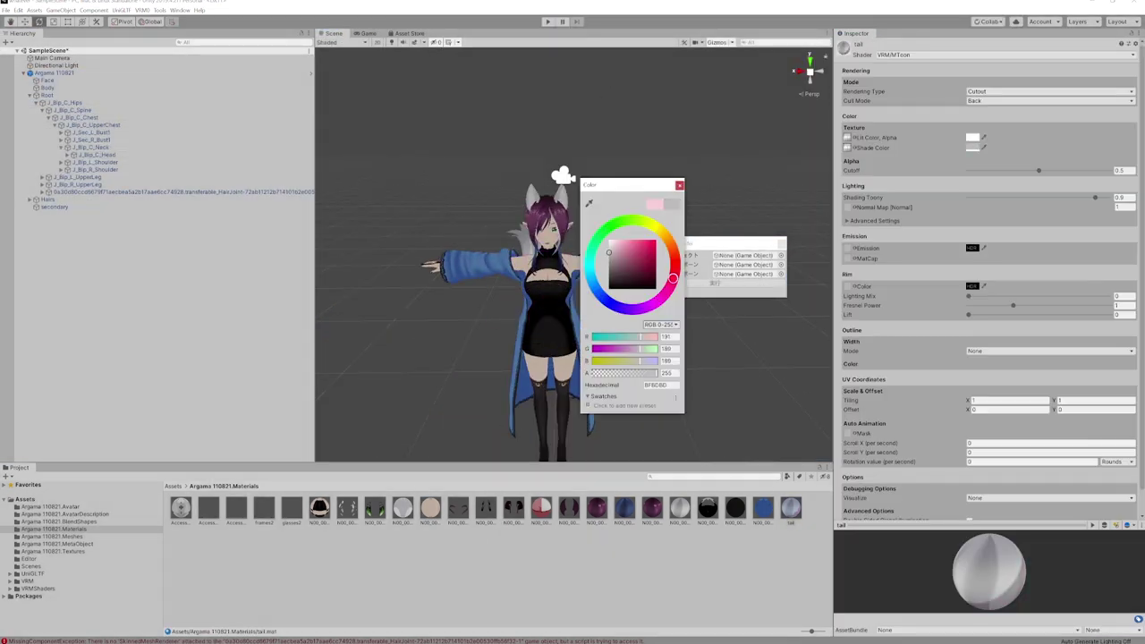